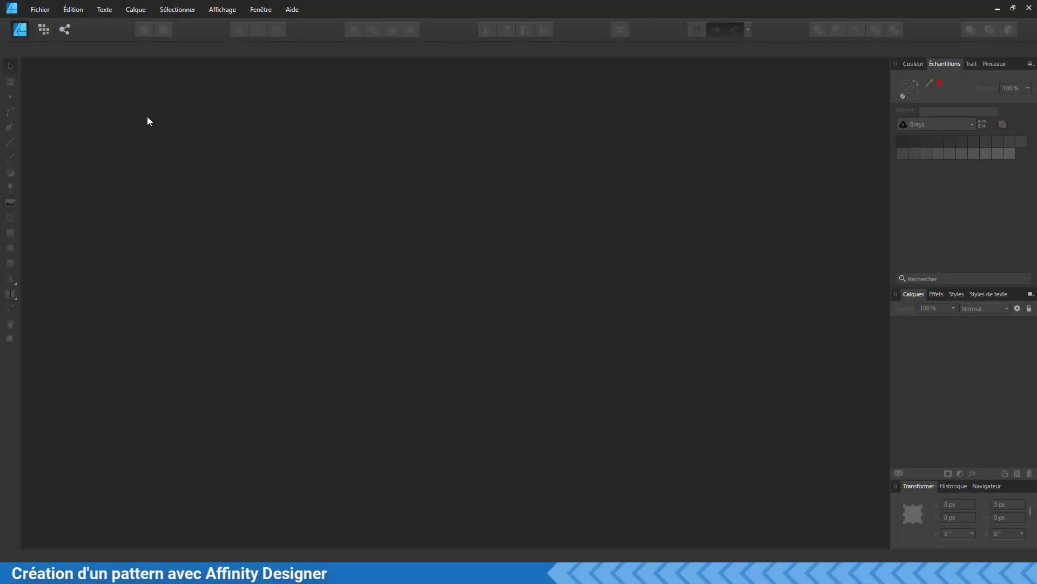
# - Create a 50 × 50 px web document with an artboard and a transparent background
pyautogui.click(40, 9)
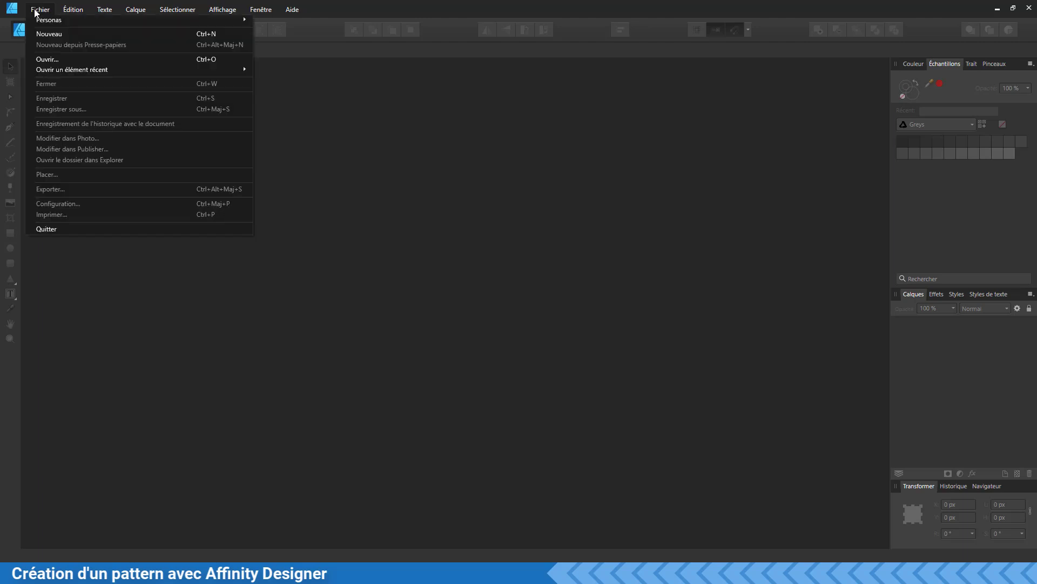
pyautogui.click(60, 34)
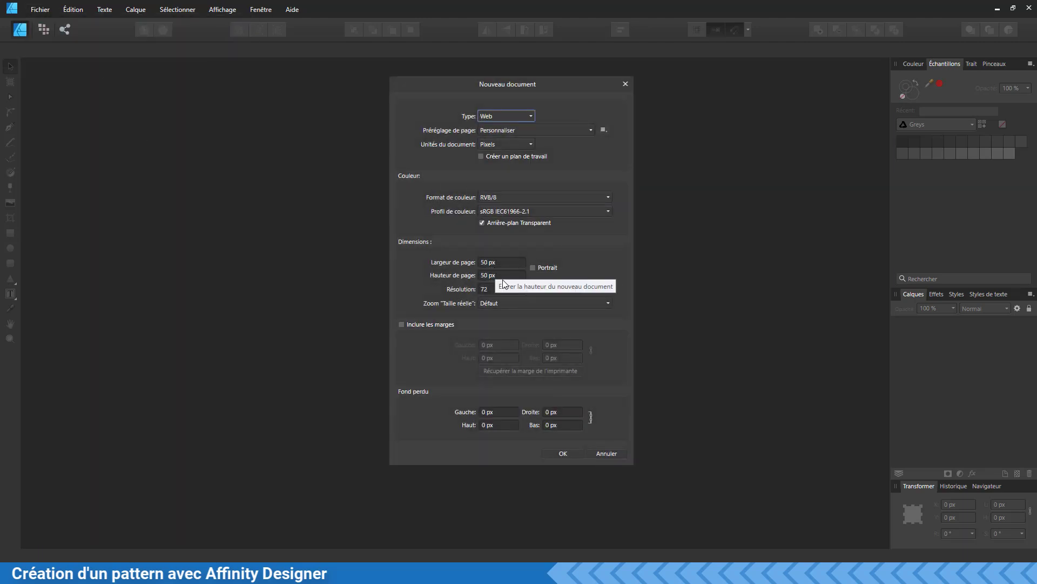
pyautogui.click(501, 158)
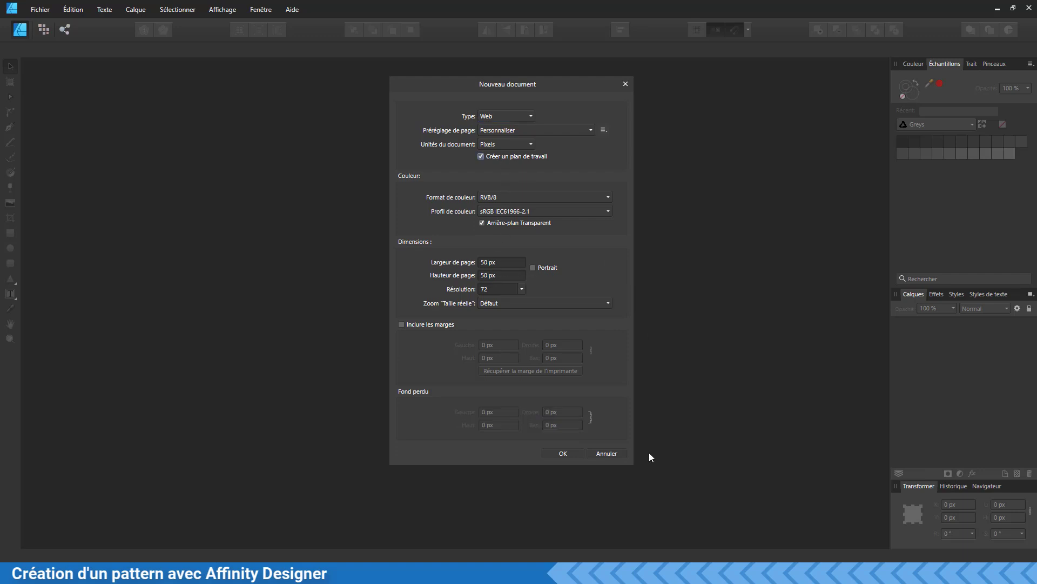
pyautogui.click(563, 453)
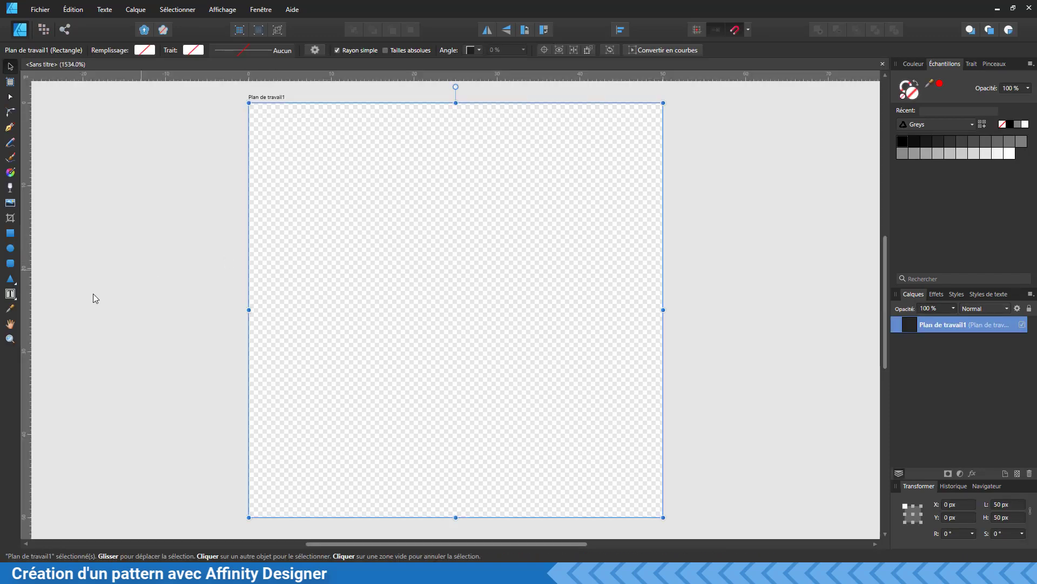
# - Add a second artboard beside the first one and set its size to 300 × 300 px
pyautogui.doubleClick(10, 339)
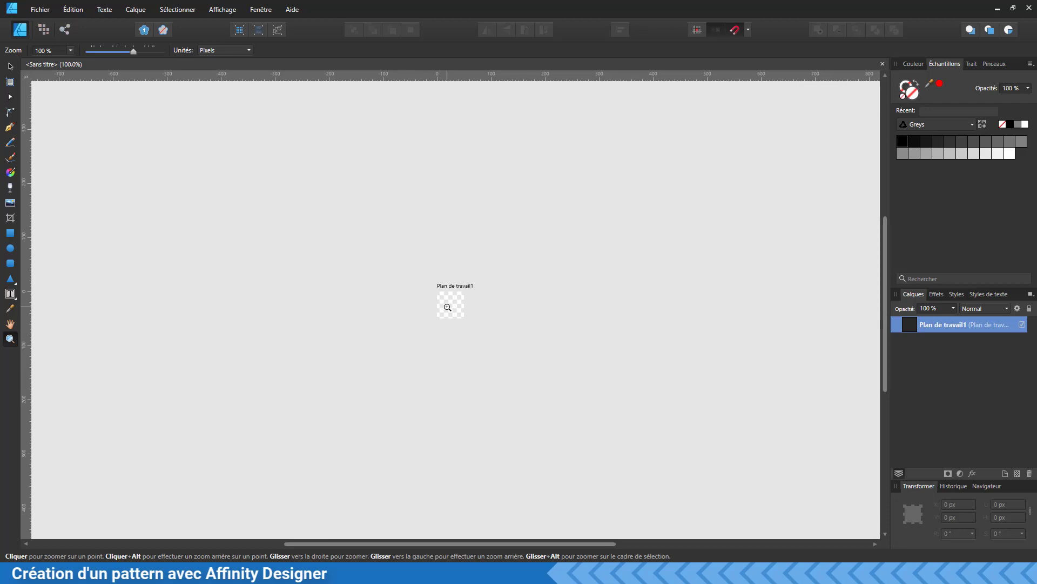
pyautogui.click(9, 84)
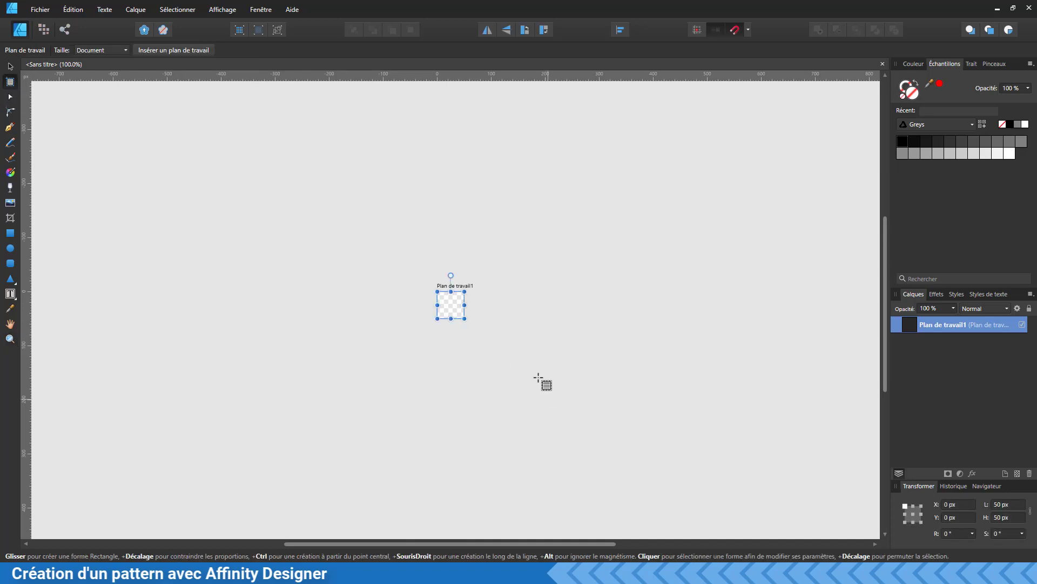
pyautogui.moveTo(475, 292); pyautogui.dragTo(696, 463)
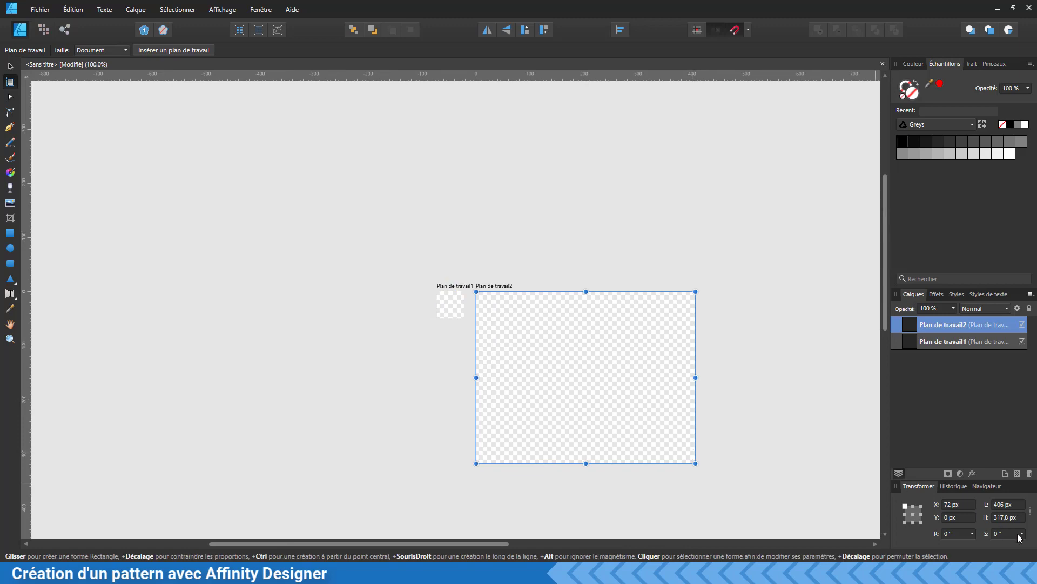
pyautogui.click(1007, 506)
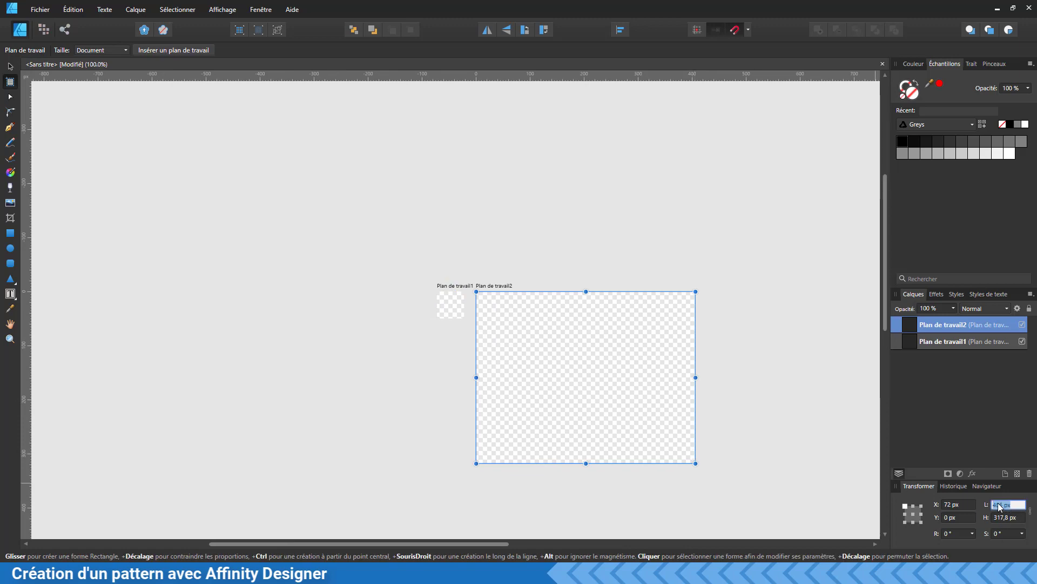
pyautogui.write('300')
pyautogui.press('Tab')
pyautogui.write('300')
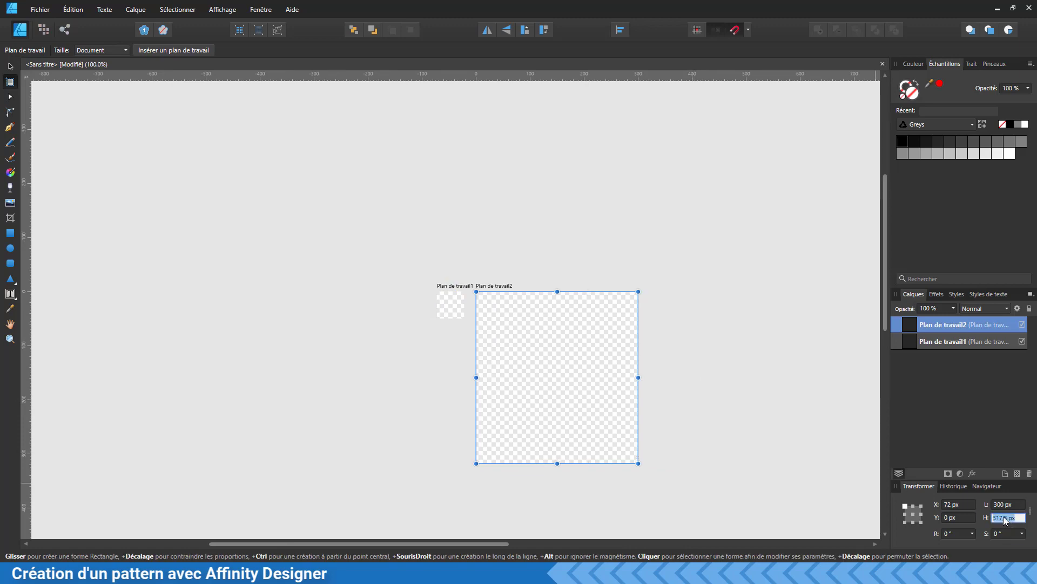
pyautogui.press('Return')
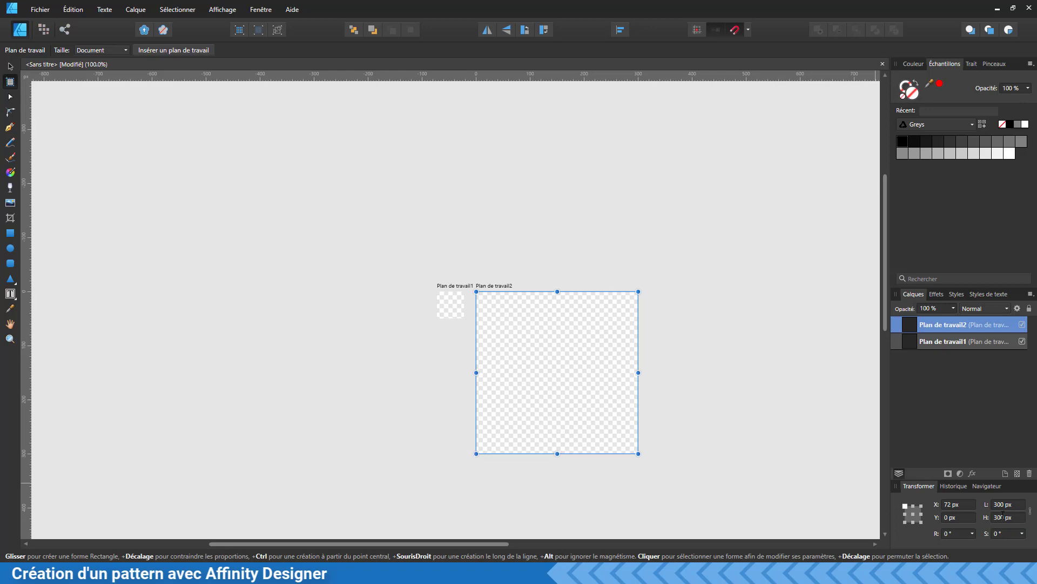
# - Lock the Plan de travail1 artboard and cover it with a 50 × 50 px rectangle filled very light grey
pyautogui.click(10, 339)
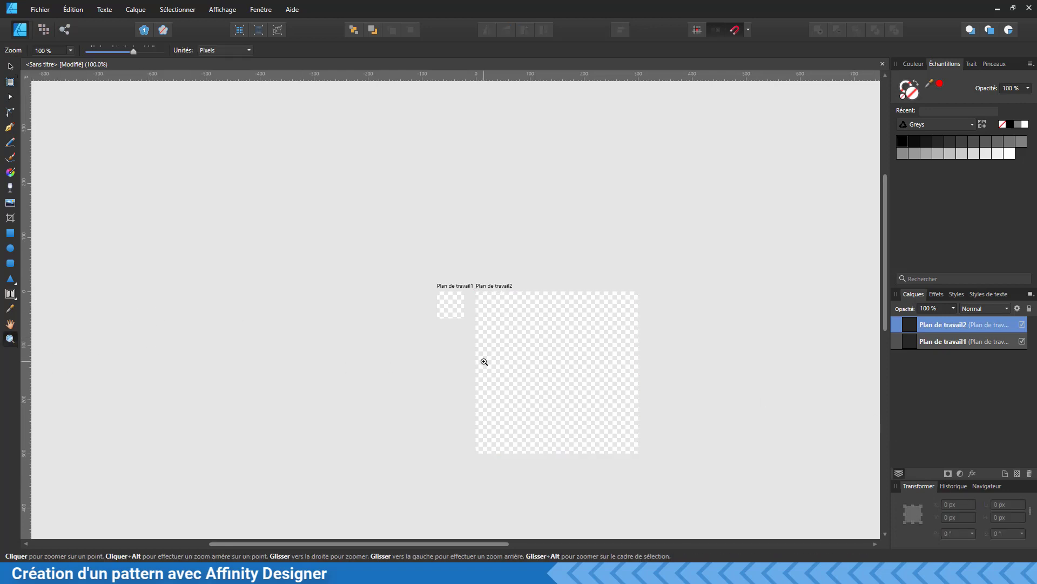
pyautogui.click(485, 358)
pyautogui.click(535, 355)
pyautogui.press('space')
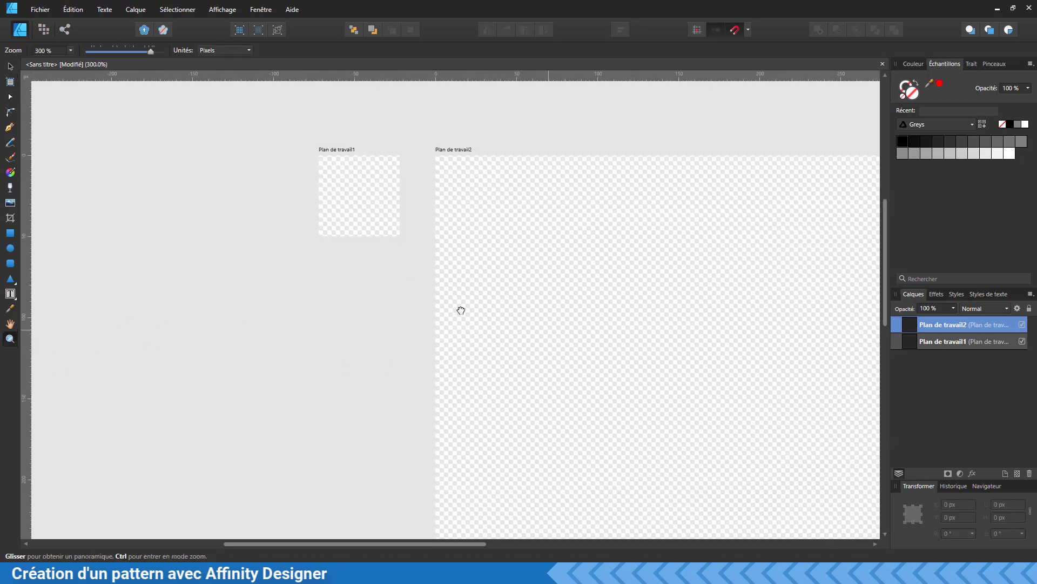
pyautogui.moveTo(461, 308); pyautogui.dragTo(366, 292)
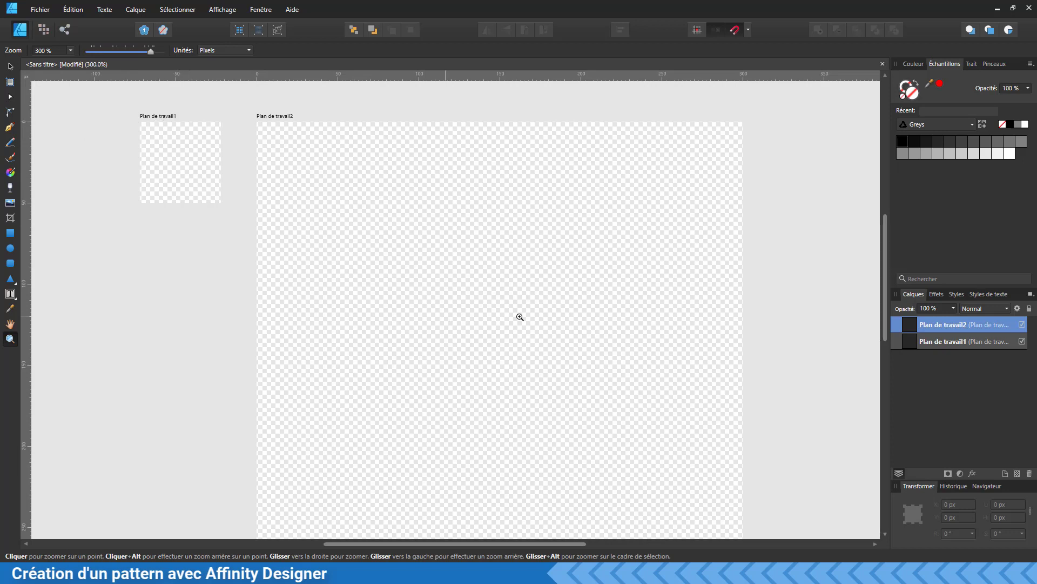
pyautogui.click(941, 345)
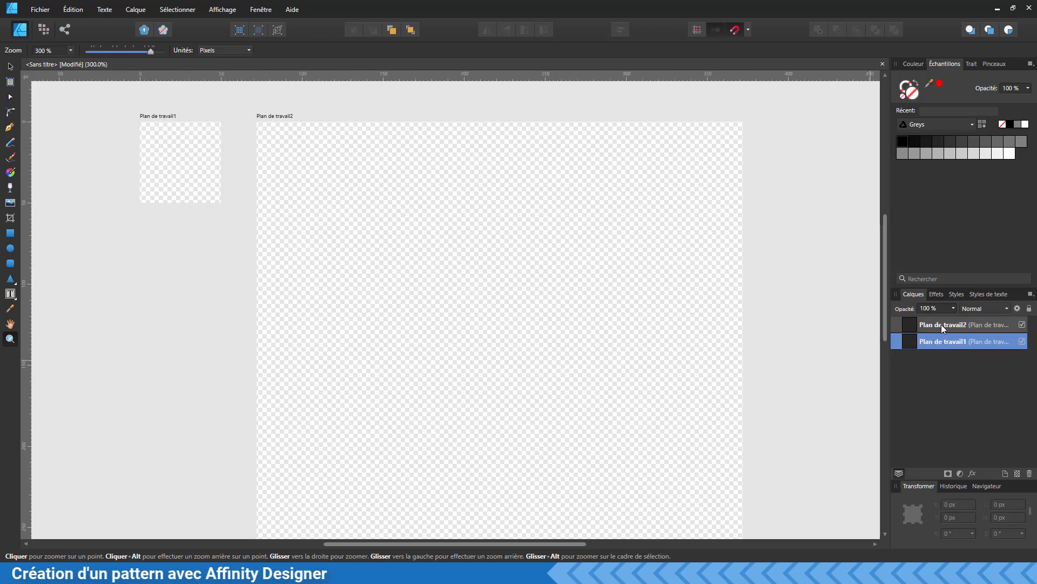
pyautogui.click(942, 324)
pyautogui.click(945, 344)
pyautogui.click(940, 326)
pyautogui.click(946, 339)
pyautogui.click(10, 233)
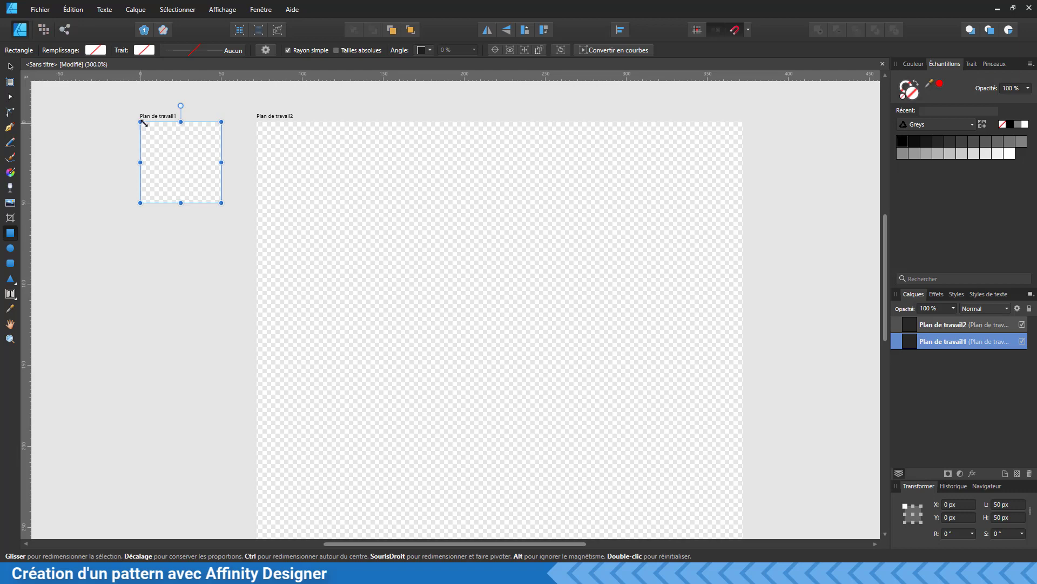
pyautogui.click(1030, 308)
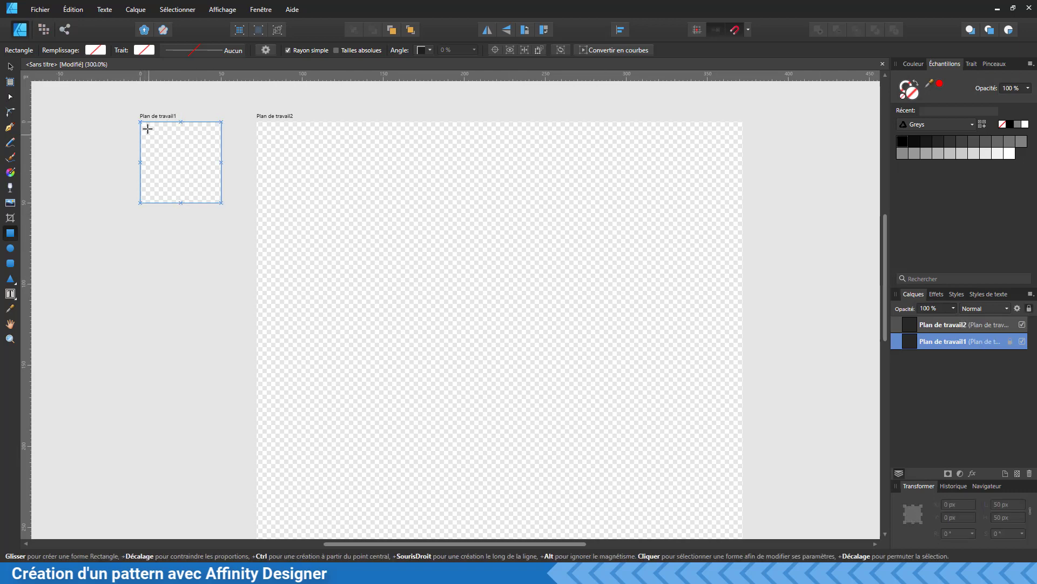
pyautogui.moveTo(140, 122)
pyautogui.mouseDown()
pyautogui.moveTo(195, 192)
pyautogui.moveTo(217, 192)
pyautogui.moveTo(218, 204)
pyautogui.mouseUp()
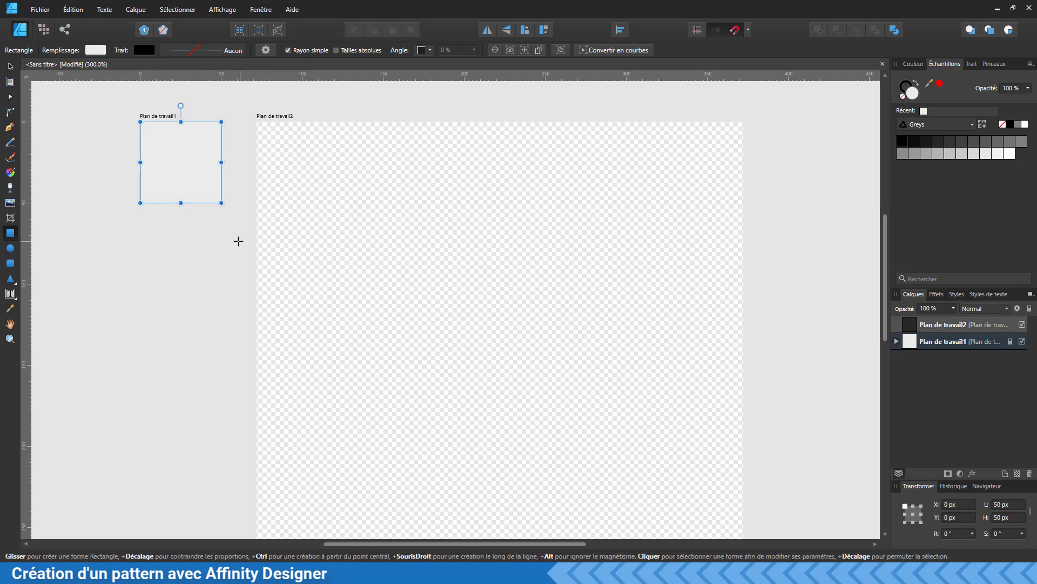
# - Draw a 50 × 25 px triangle across the lower half of the small artboard and fill it with light grey
pyautogui.click(15, 282)
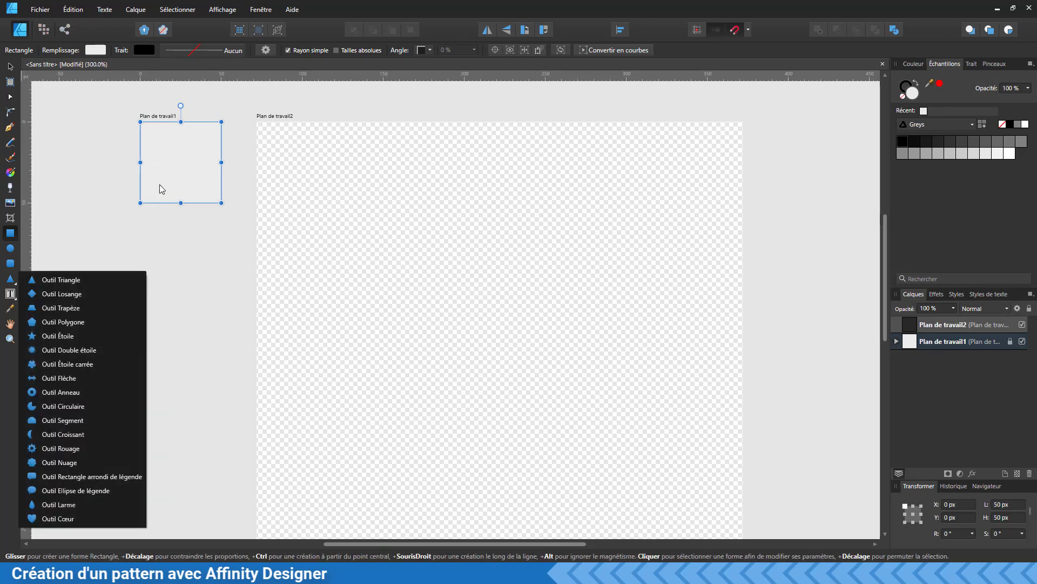
pyautogui.click(73, 280)
pyautogui.moveTo(151, 196); pyautogui.dragTo(207, 158)
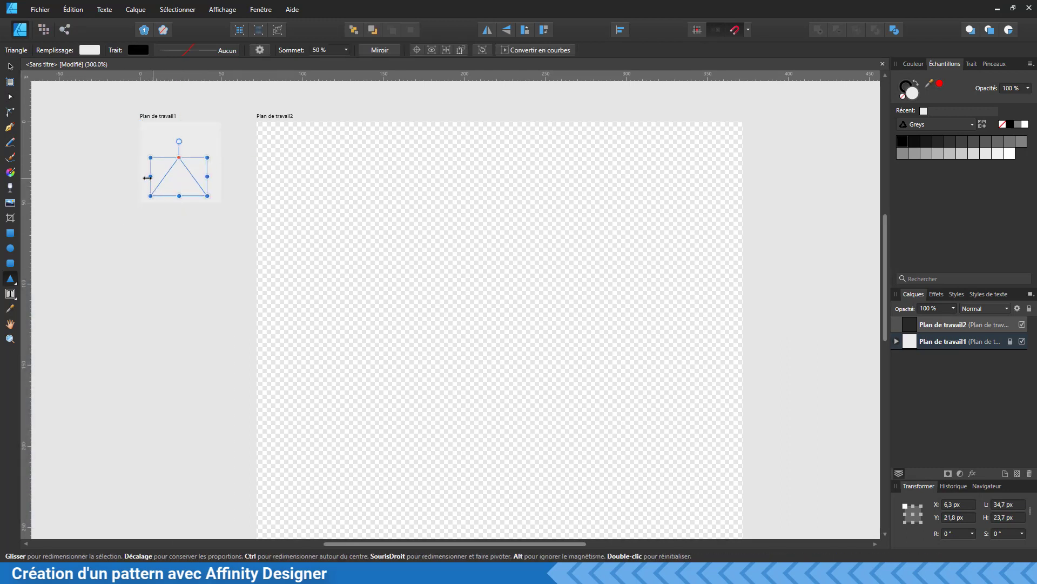
pyautogui.moveTo(146, 177); pyautogui.dragTo(140, 176)
pyautogui.moveTo(207, 176); pyautogui.dragTo(180, 202)
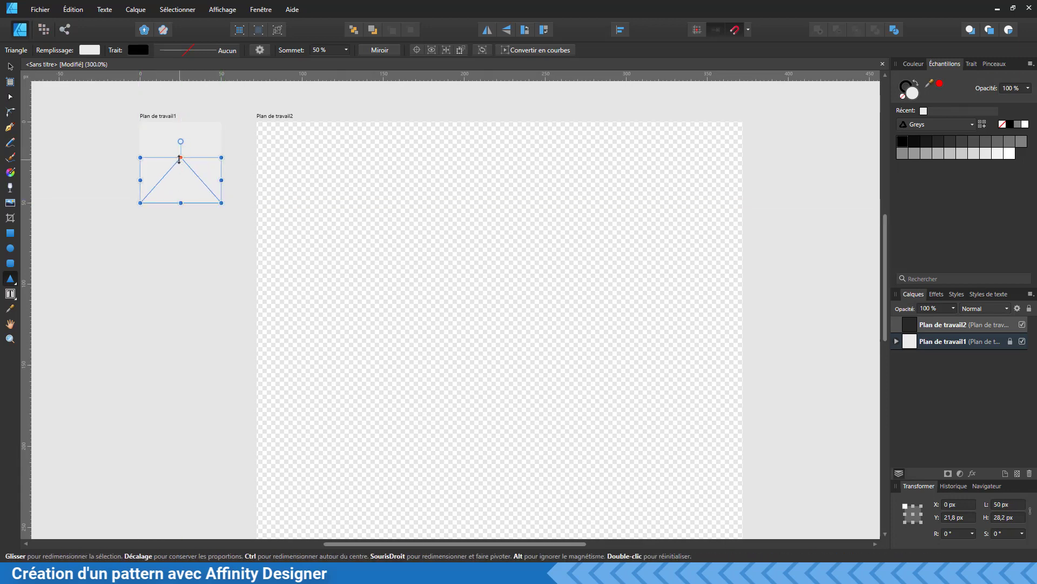
pyautogui.moveTo(180, 158); pyautogui.dragTo(180, 161)
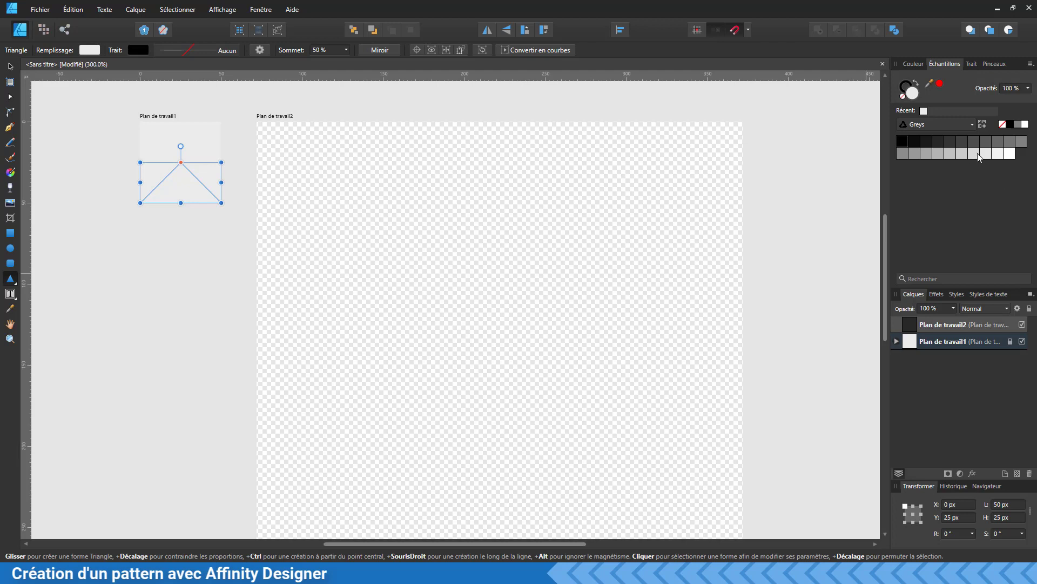
pyautogui.click(950, 154)
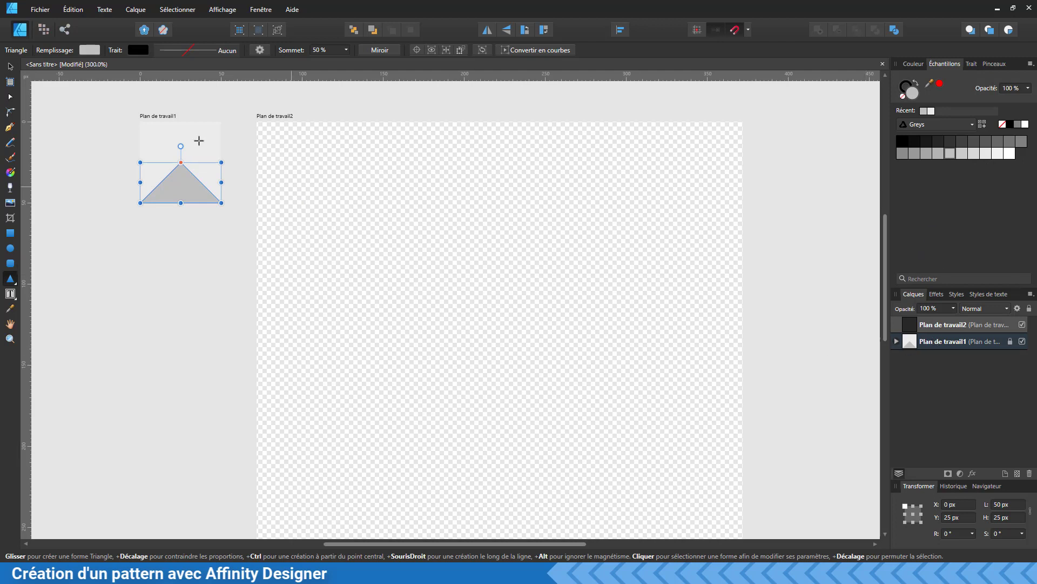
# - Fill the background rectangle of Plan de travail1 with black
pyautogui.click(10, 66)
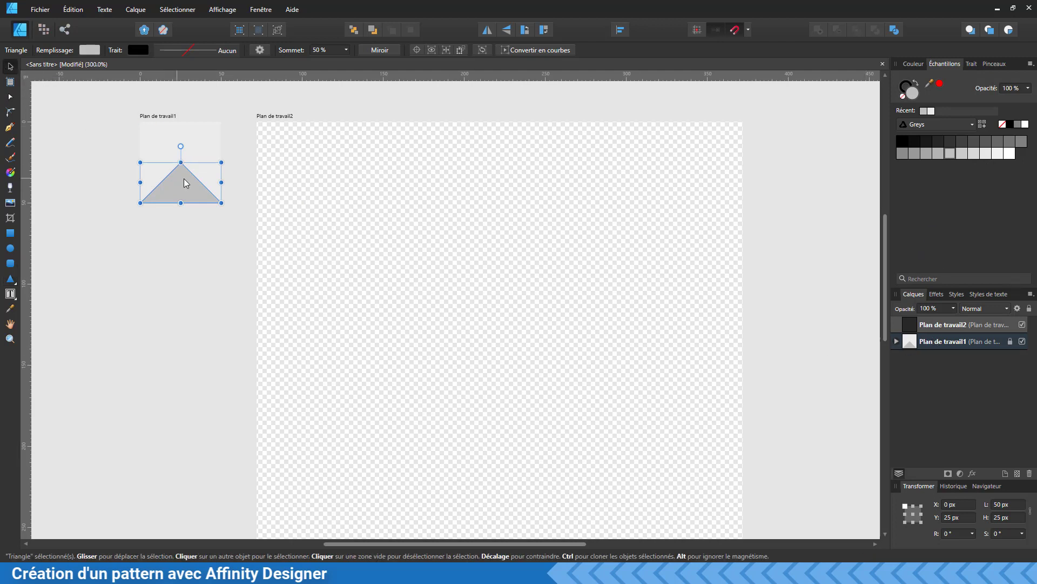
pyautogui.click(153, 129)
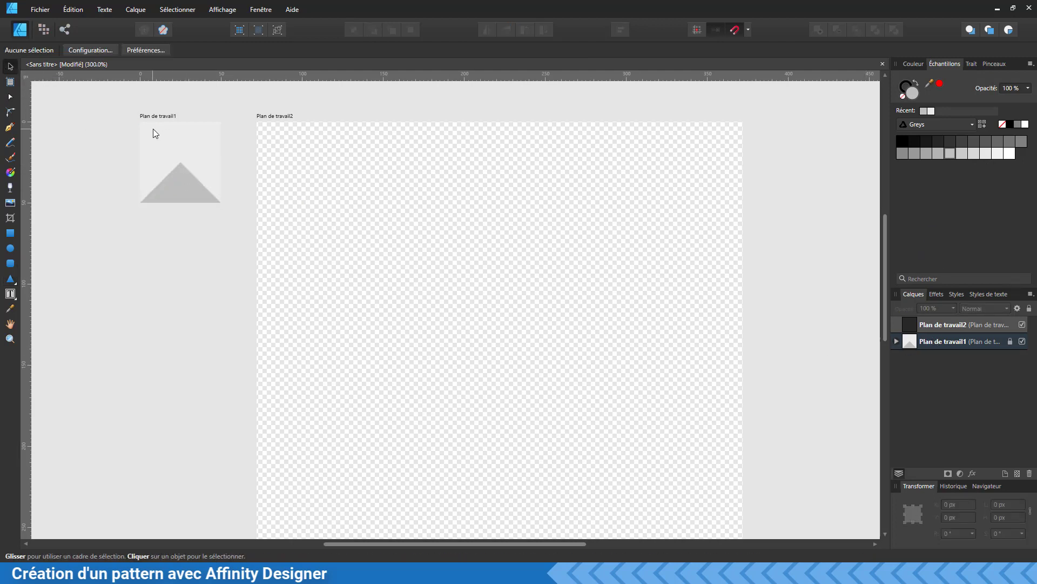
pyautogui.click(896, 341)
pyautogui.click(939, 375)
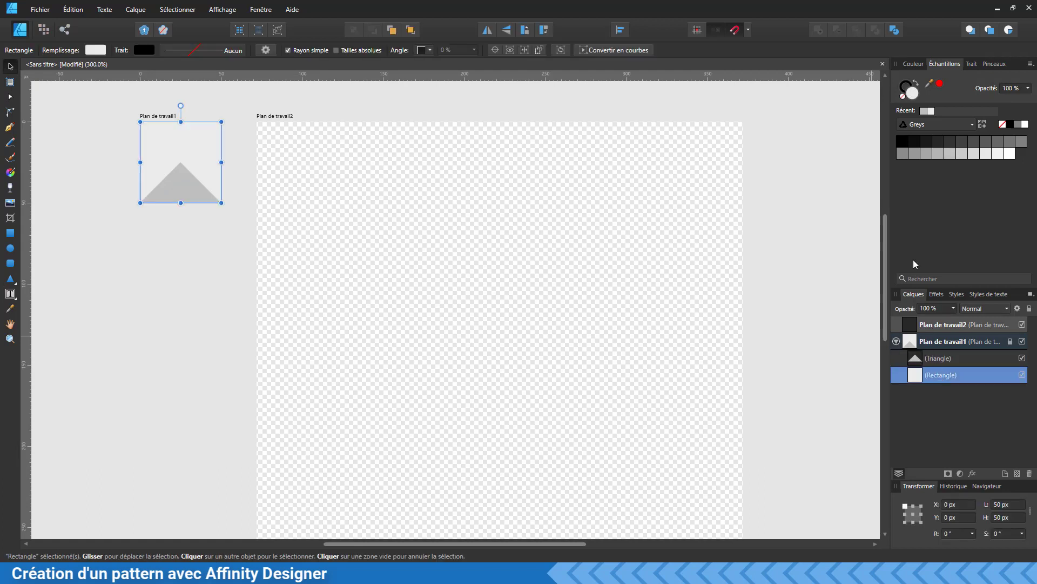
pyautogui.click(900, 142)
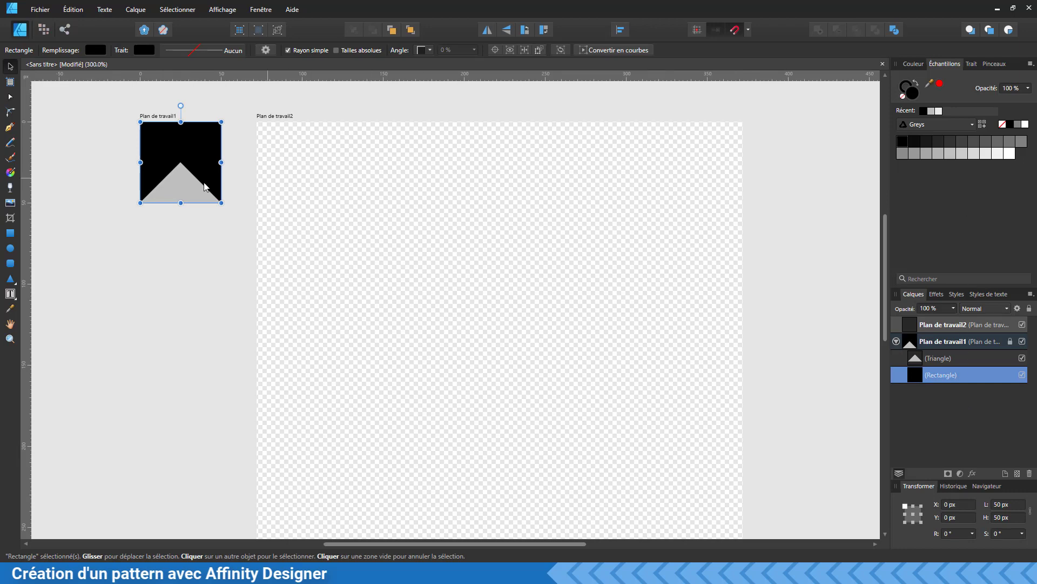
pyautogui.press('Escape')
# - Place a copy of the triangle, rotated 180°, in the upper half of the square and fill it with Black 50%
pyautogui.click(931, 358)
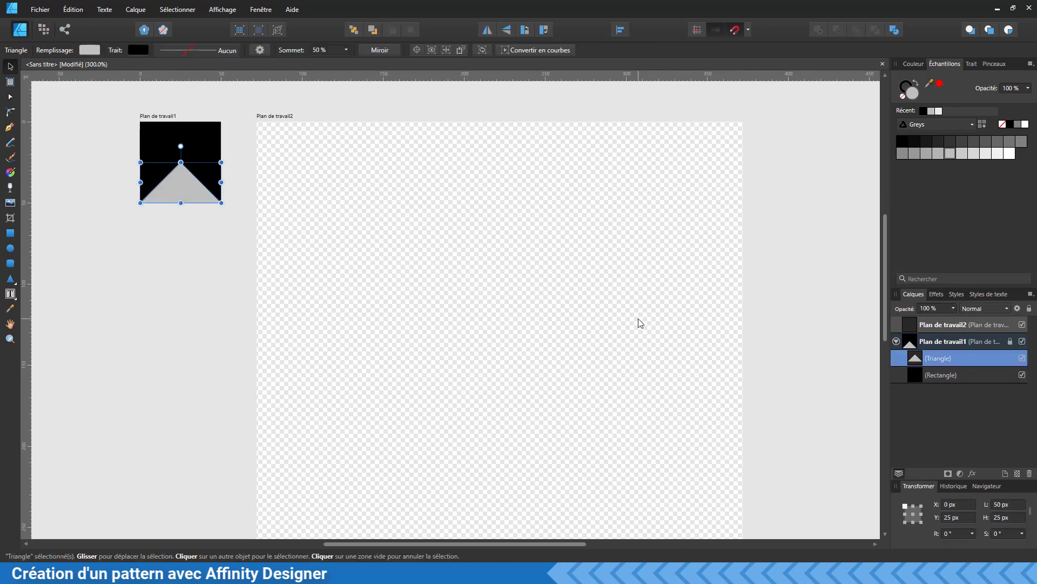
pyautogui.hotkey('ctrl', 'j')
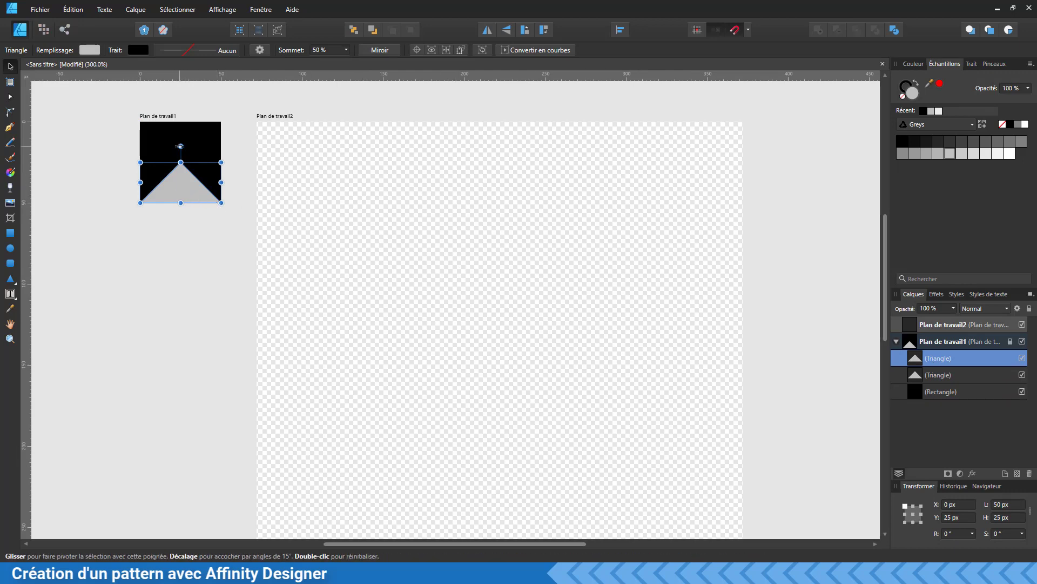
pyautogui.moveTo(180, 146); pyautogui.dragTo(179, 262)
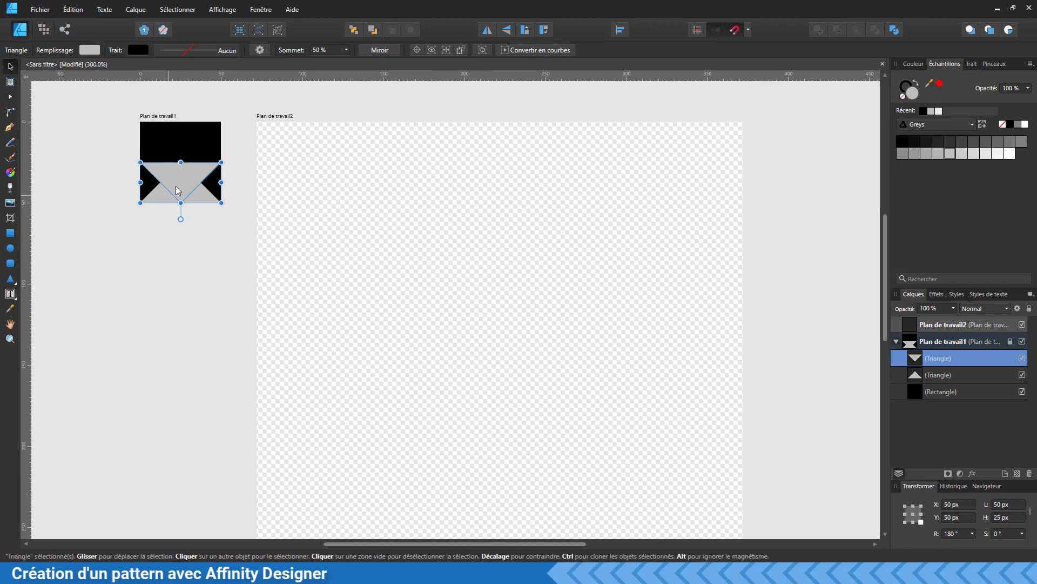
pyautogui.moveTo(179, 190); pyautogui.dragTo(188, 146)
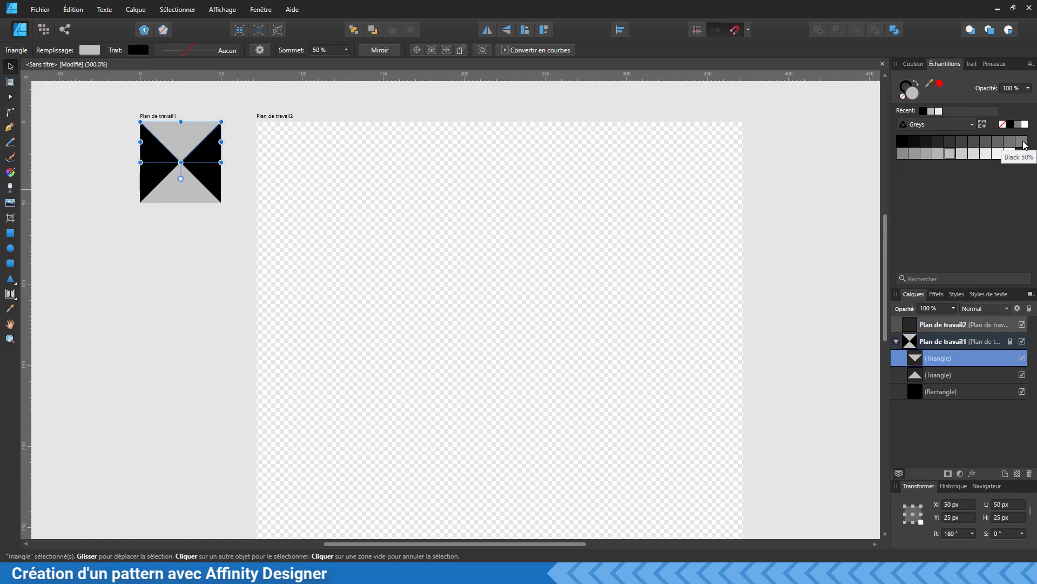
pyautogui.click(1022, 141)
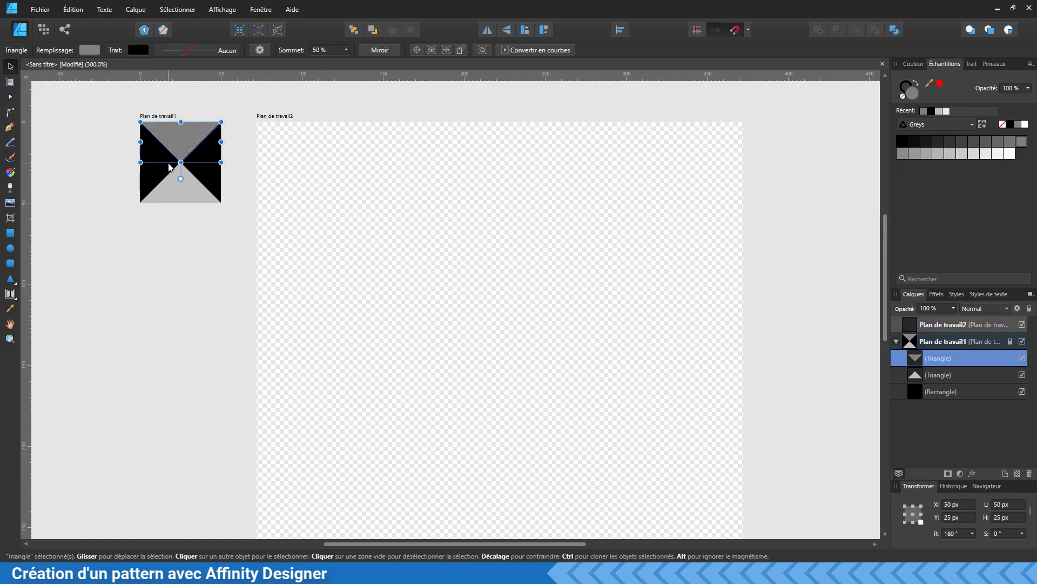
# - Duplicate the upper triangle, rotate the copy to 90° so it covers the square's right side, and fill it with dark grey
pyautogui.hotkey('ctrl', 'j')
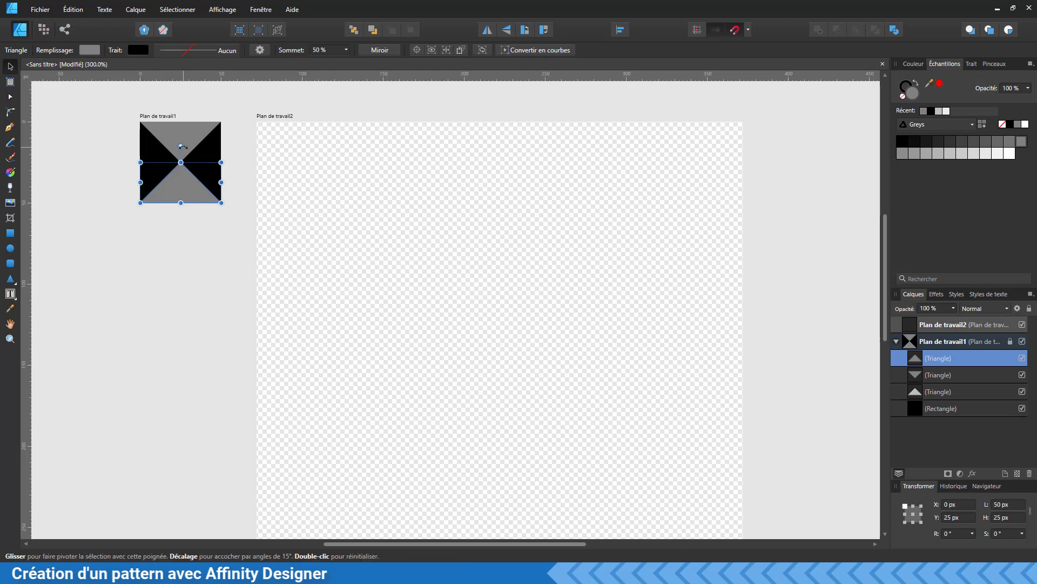
pyautogui.moveTo(181, 146); pyautogui.dragTo(201, 162)
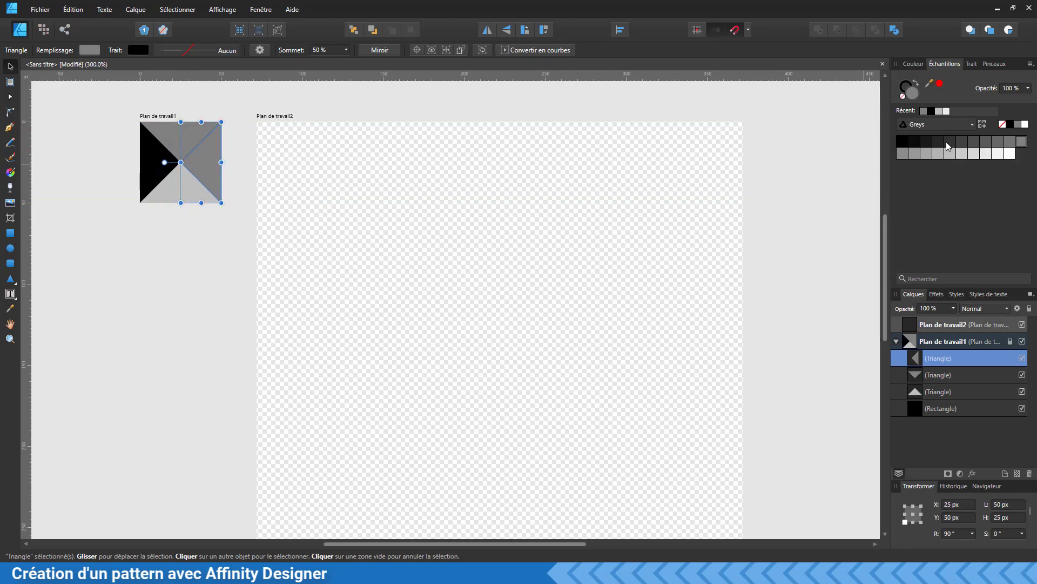
pyautogui.click(961, 141)
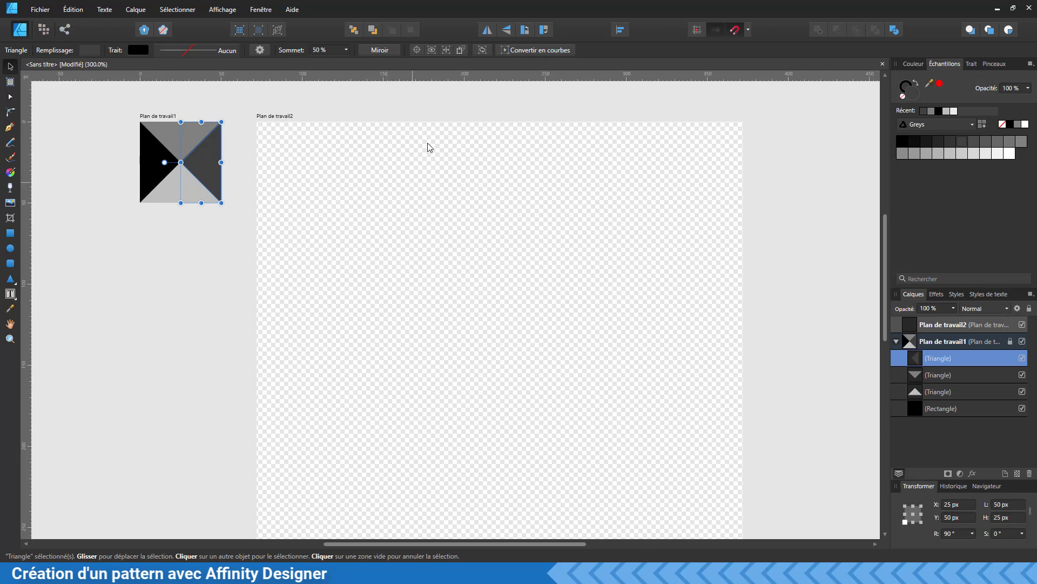
# - Show the Symboles studio panel
pyautogui.click(261, 9)
pyautogui.moveTo(230, 13)
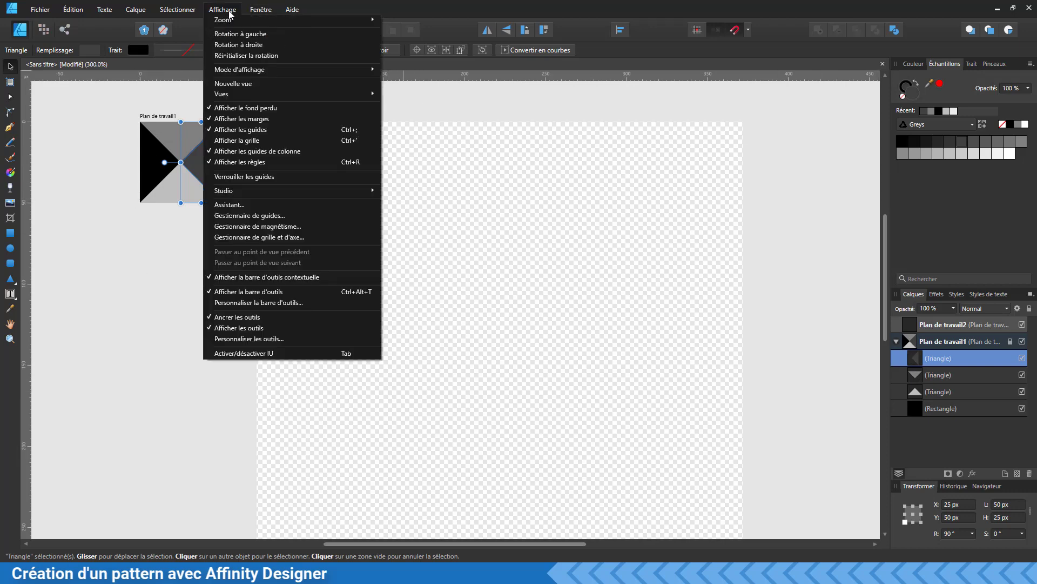
pyautogui.moveTo(251, 193)
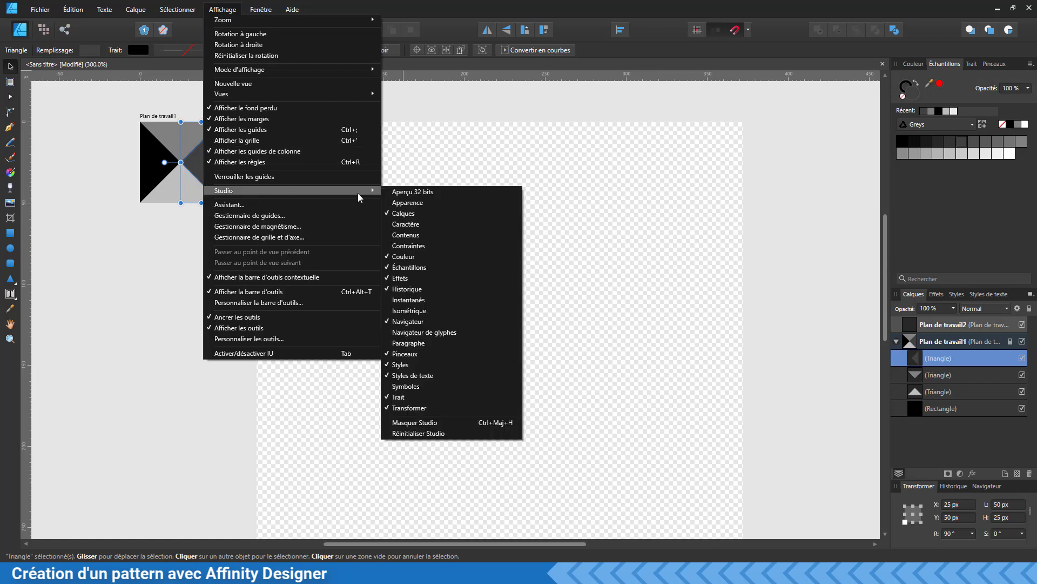
pyautogui.click(432, 386)
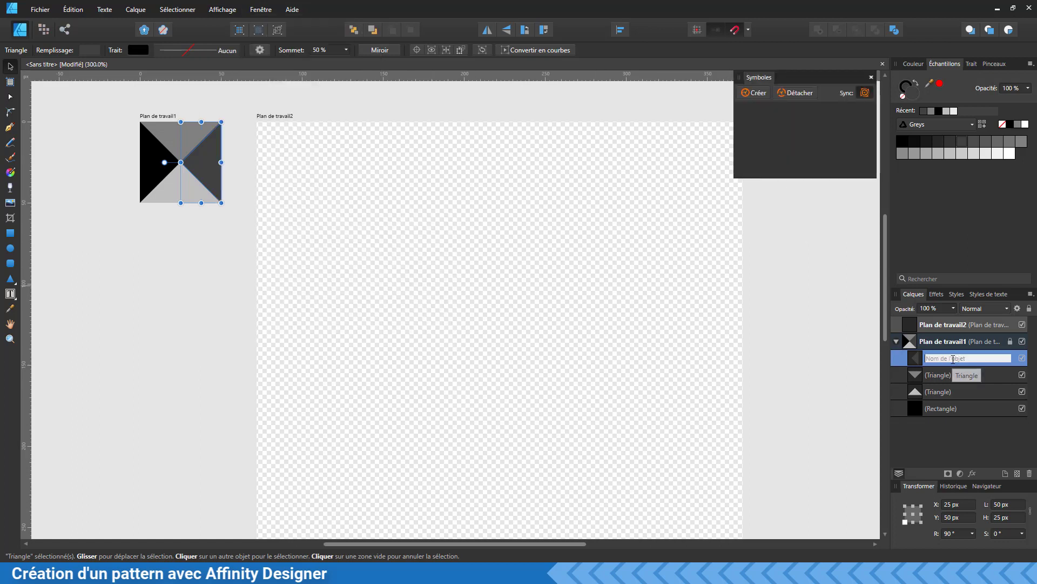
# - Group the three triangles and the background rectangle, and create a symbol from the group
pyautogui.click(948, 407)
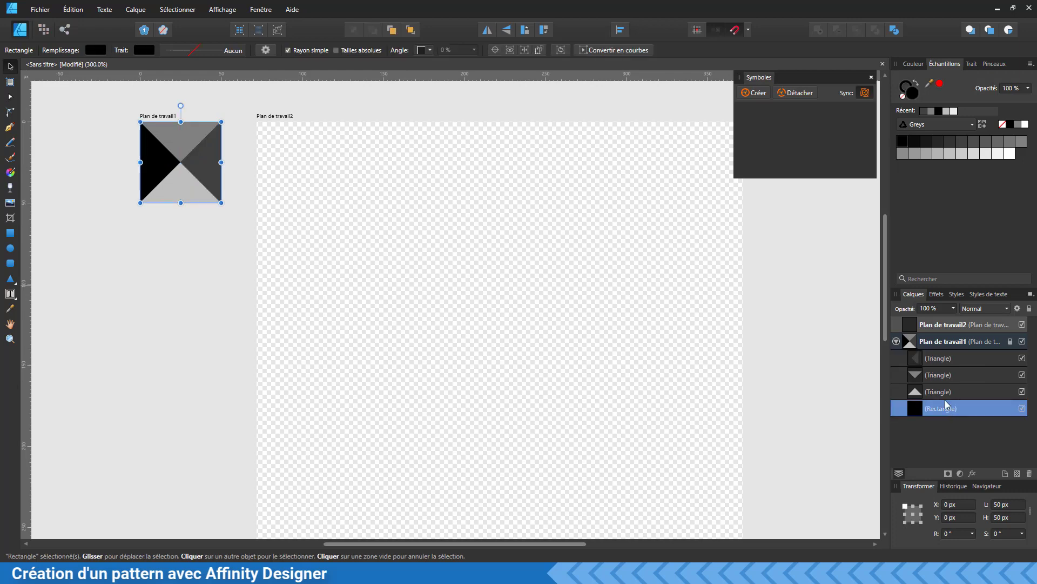
pyautogui.keyDown('shift'); pyautogui.click(937, 362); pyautogui.keyUp('shift')
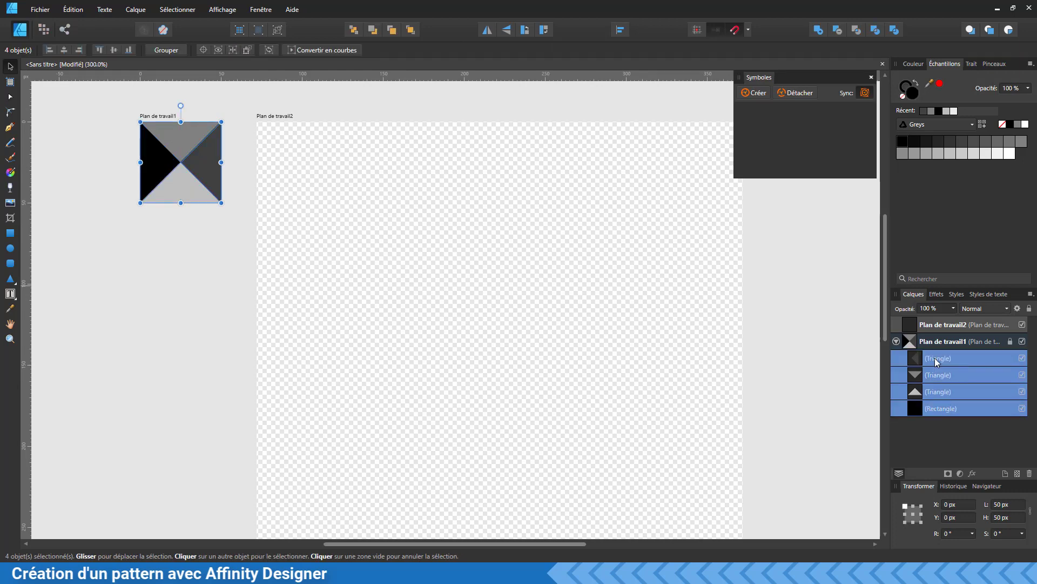
pyautogui.hotkey('ctrl', 'g')
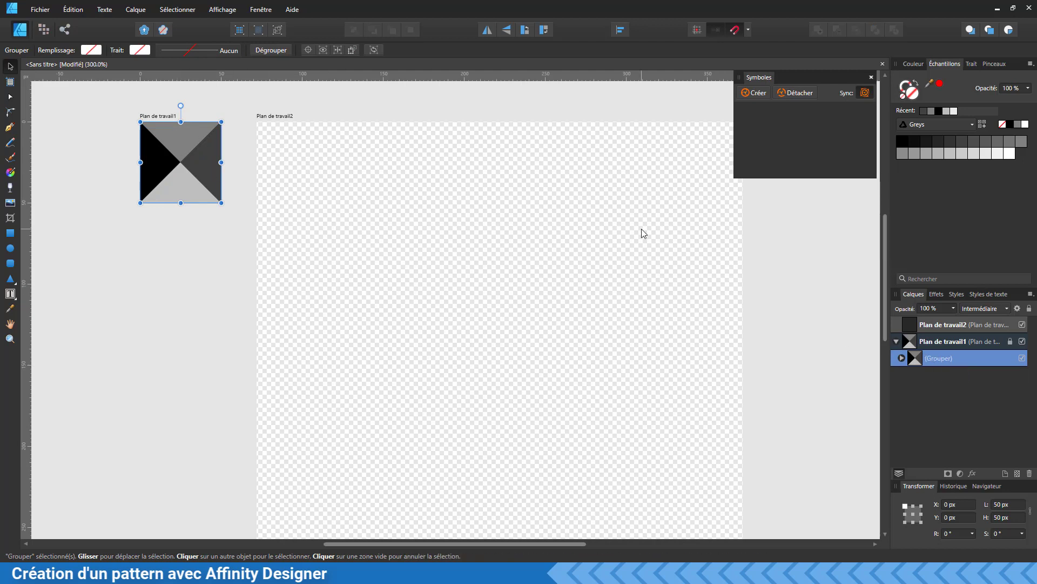
pyautogui.click(756, 92)
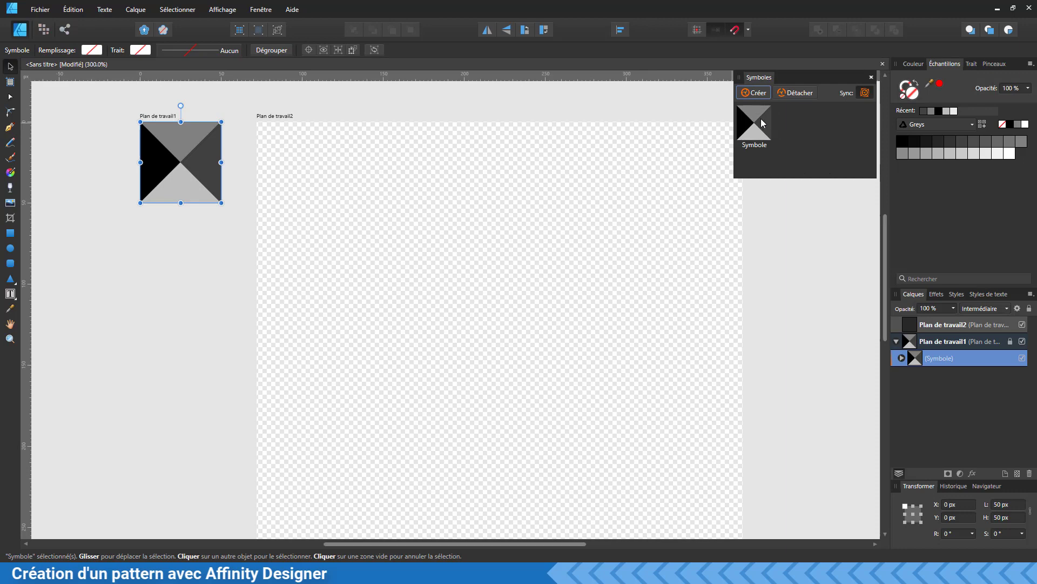
# - Place the symbol at the upper-left corner of Plan de travail2 and duplicate it at 50 px intervals into a row of six
pyautogui.moveTo(760, 119); pyautogui.dragTo(326, 199)
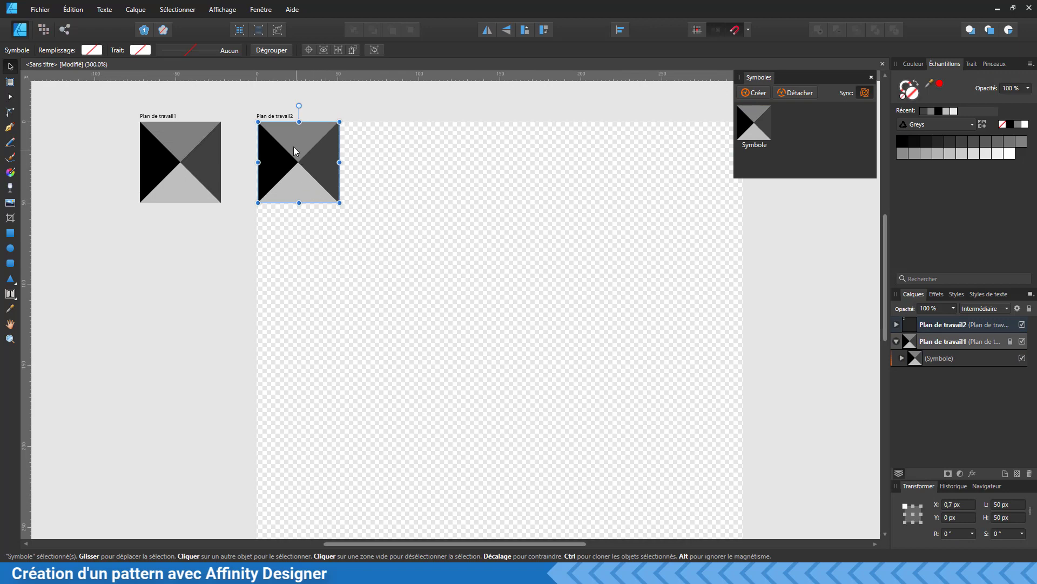
pyautogui.moveTo(294, 150)
pyautogui.mouseDown()
pyautogui.moveTo(307, 153)
pyautogui.moveTo(287, 144)
pyautogui.mouseUp()
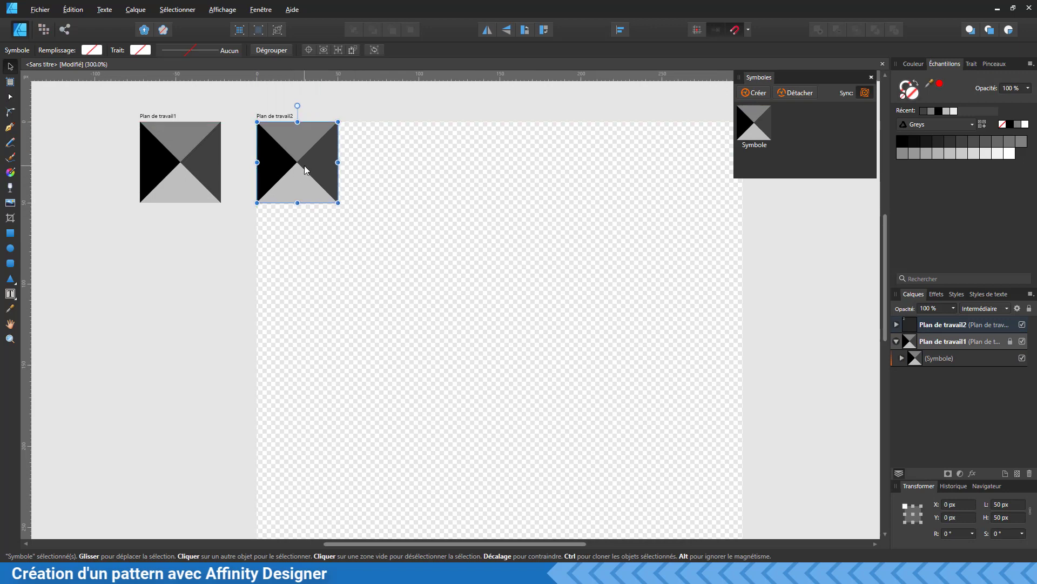
pyautogui.moveTo(291, 168)
pyautogui.mouseDown()
pyautogui.moveTo(388, 165)
pyautogui.moveTo(371, 164)
pyautogui.mouseUp()
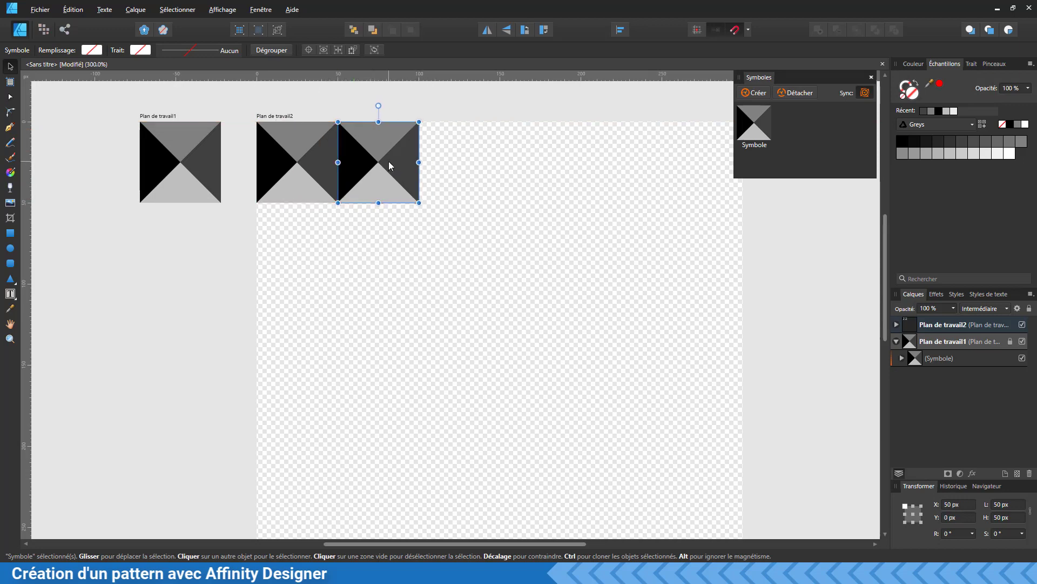
pyautogui.hotkey('ctrl', 'j')
pyautogui.hotkey('ctrl', 'j')
pyautogui.hotkey('ctrl', 'j')
pyautogui.hotkey('ctrl', 'j')
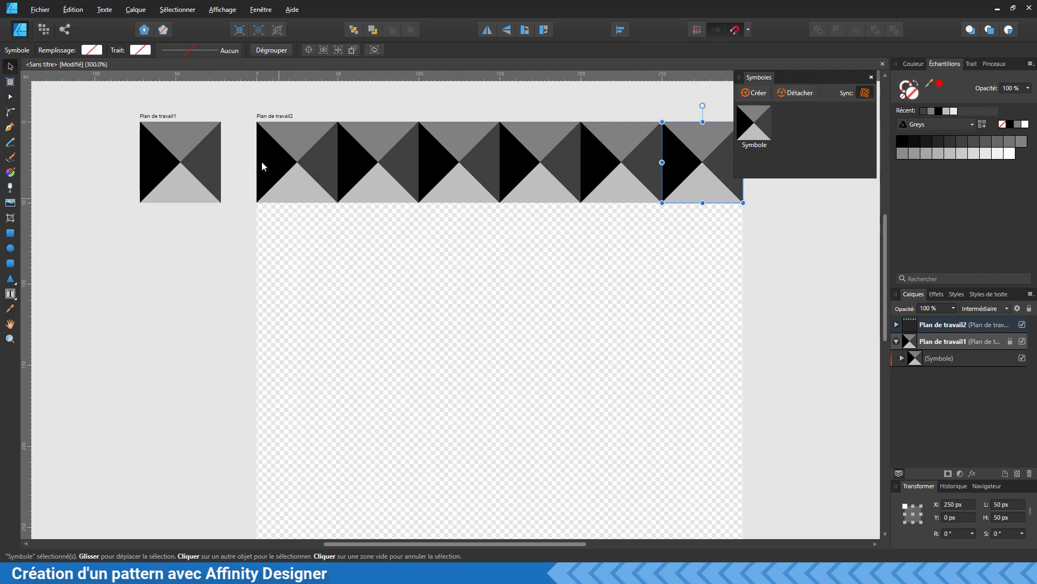
# - Duplicate the whole row of tiles 50 px lower and repeat the copy until six rows fill Plan de travail2
pyautogui.moveTo(243, 104); pyautogui.dragTo(756, 249)
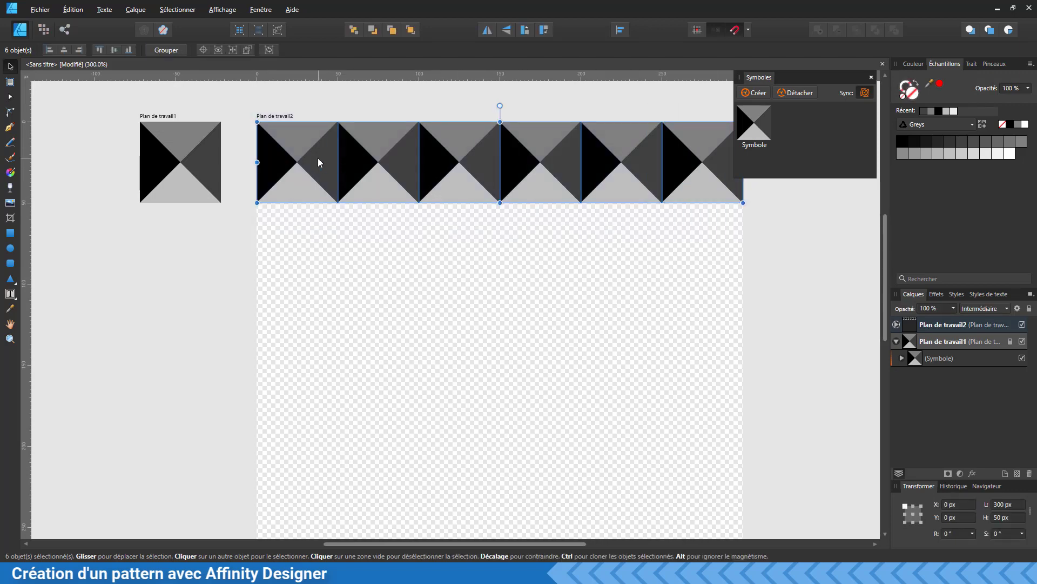
pyautogui.moveTo(315, 151)
pyautogui.mouseDown()
pyautogui.moveTo(316, 251)
pyautogui.moveTo(318, 238)
pyautogui.mouseUp()
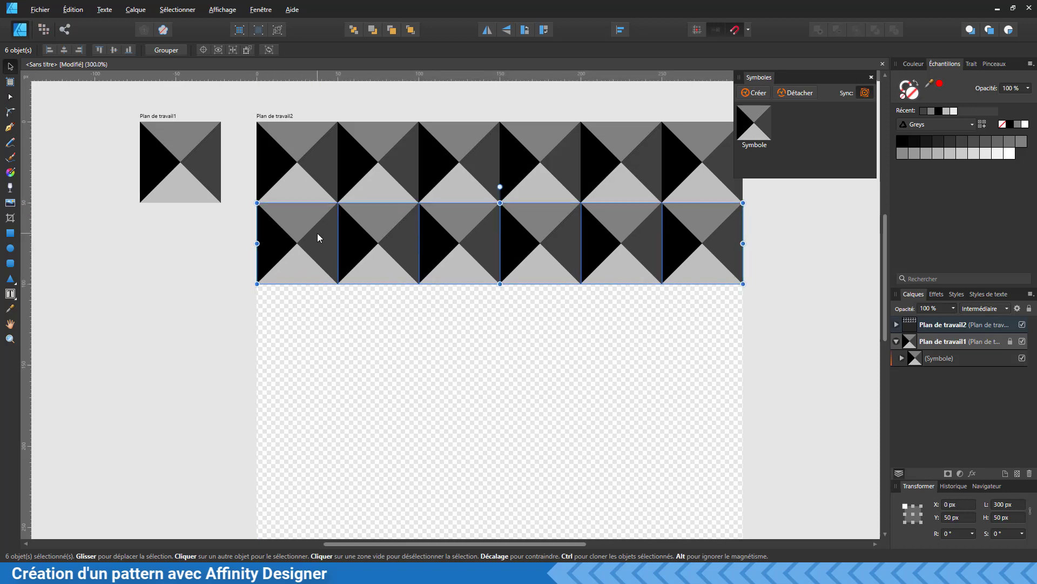
pyautogui.hotkey('ctrl', 'j')
pyautogui.hotkey('ctrl', 'j')
pyautogui.hotkey('ctrl', 'j')
pyautogui.hotkey('ctrl', 'j')
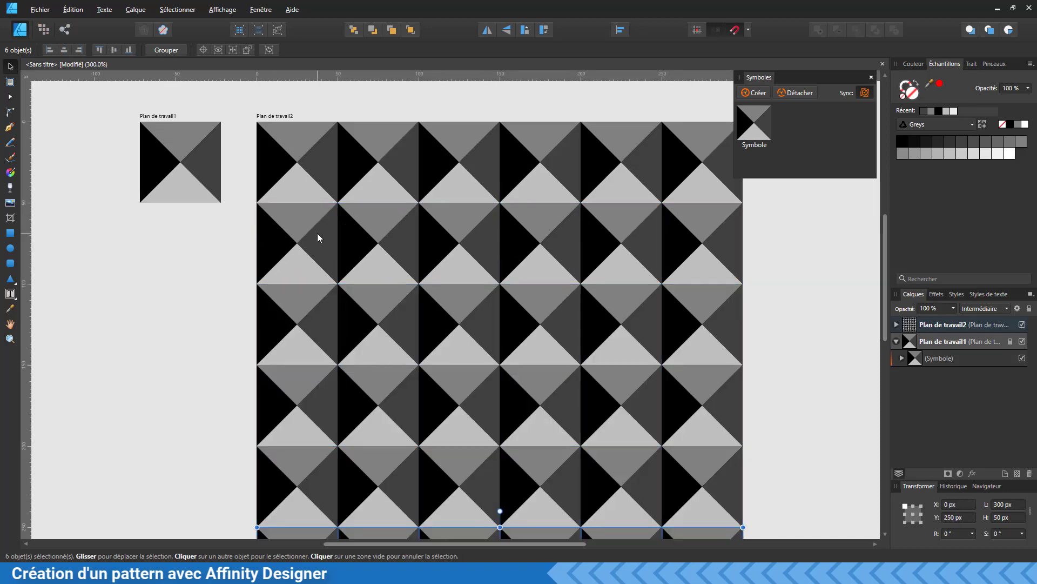
pyautogui.scroll(-4, 317, 237)
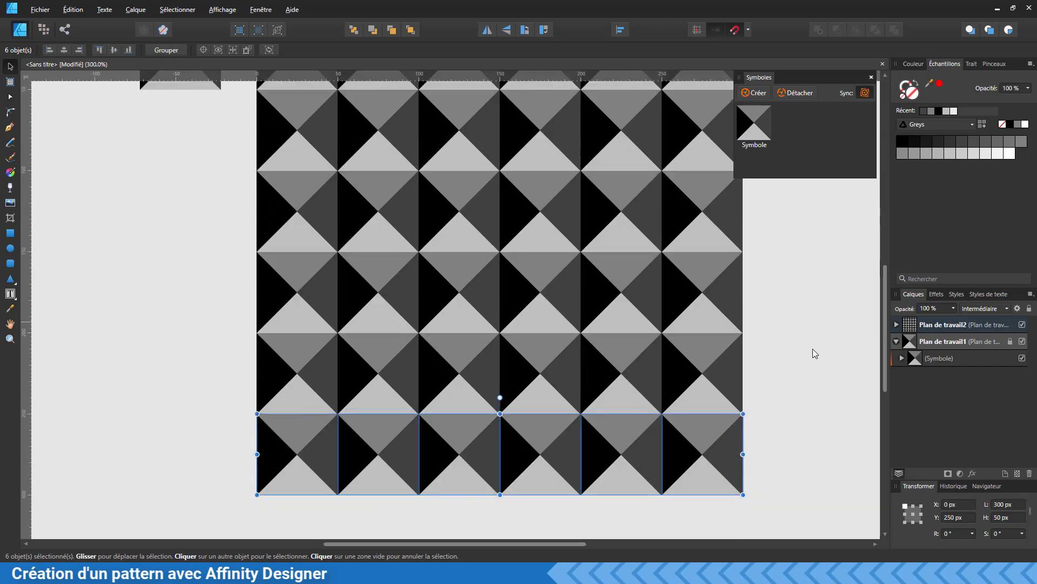
pyautogui.scroll(4, 886, 328)
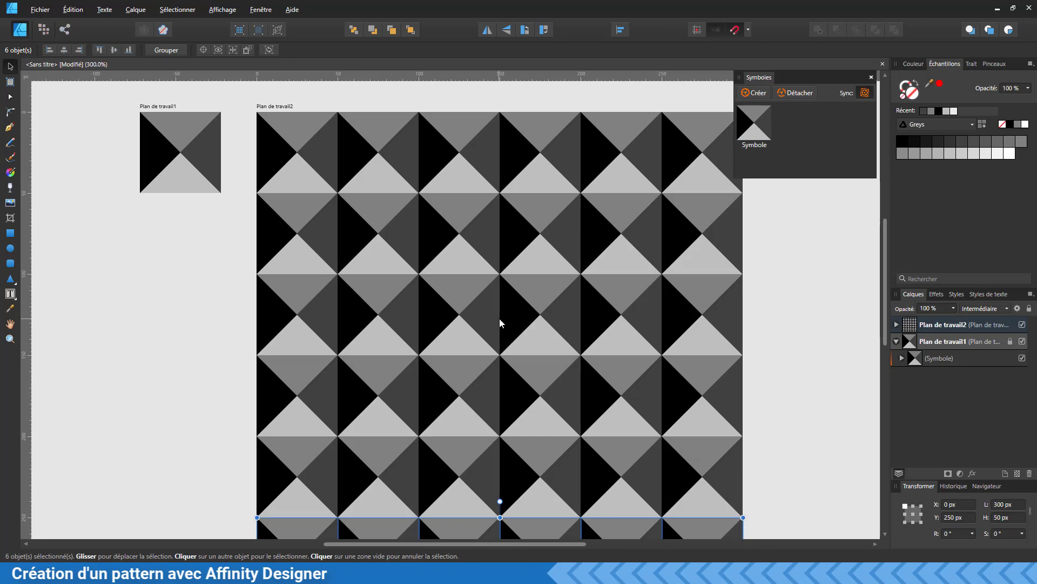
# - Draw a 50 × 50 px rectangle covering the symbol tile on Plan de travail1
pyautogui.click(10, 339)
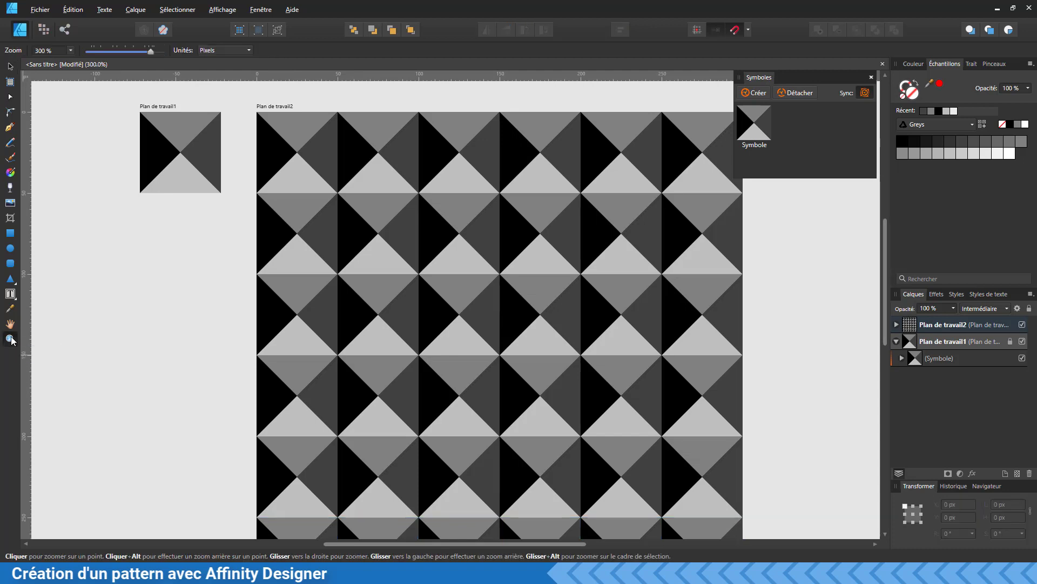
pyautogui.hotkey('ctrl', '1')
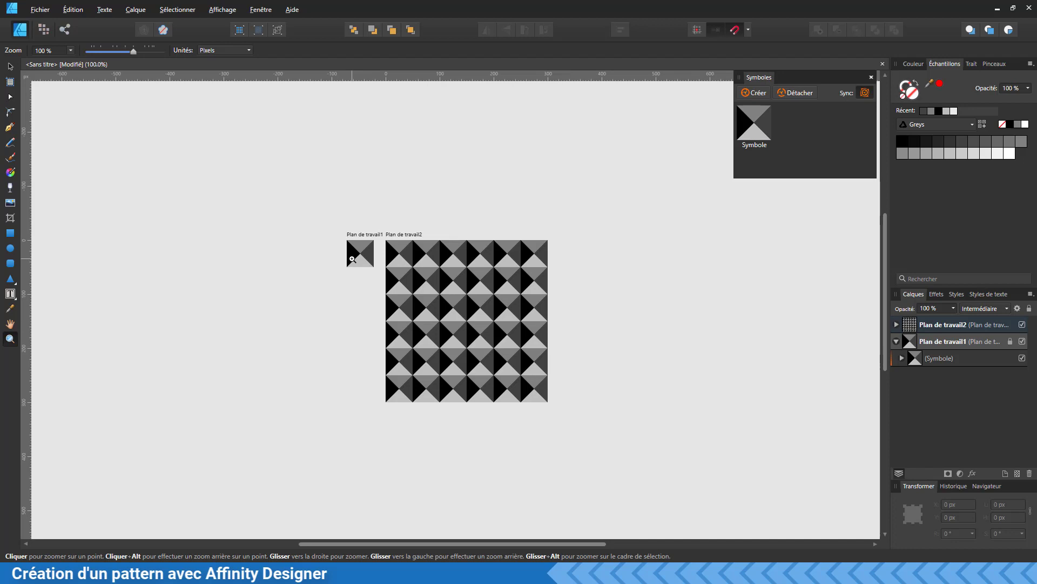
pyautogui.click(938, 361)
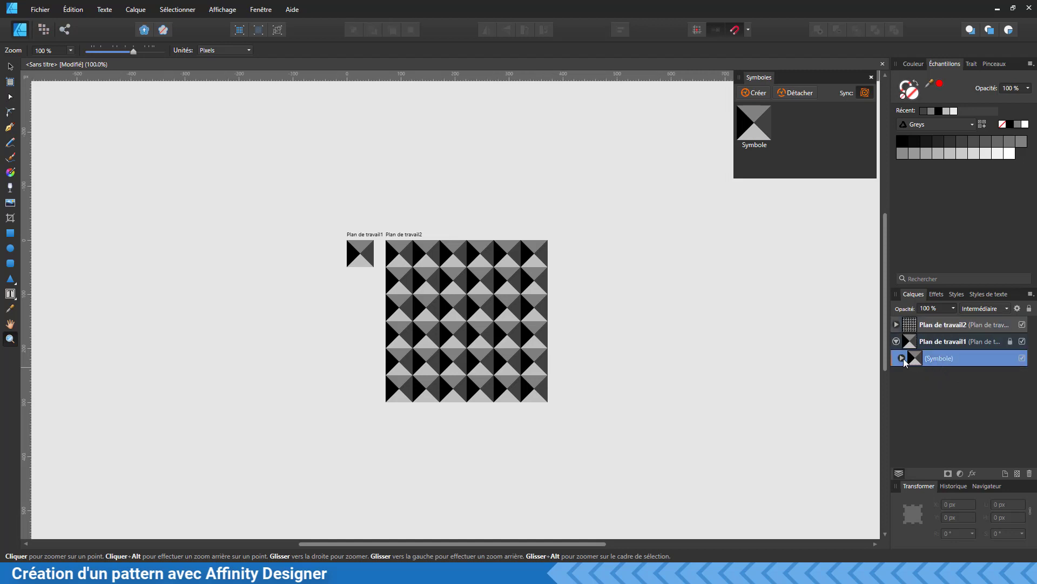
pyautogui.click(901, 358)
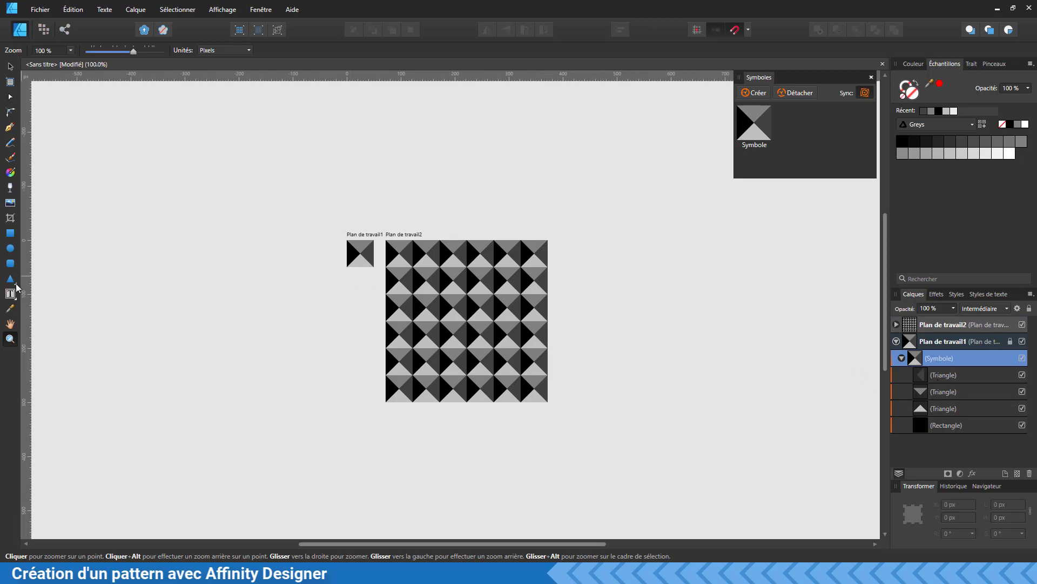
pyautogui.click(10, 233)
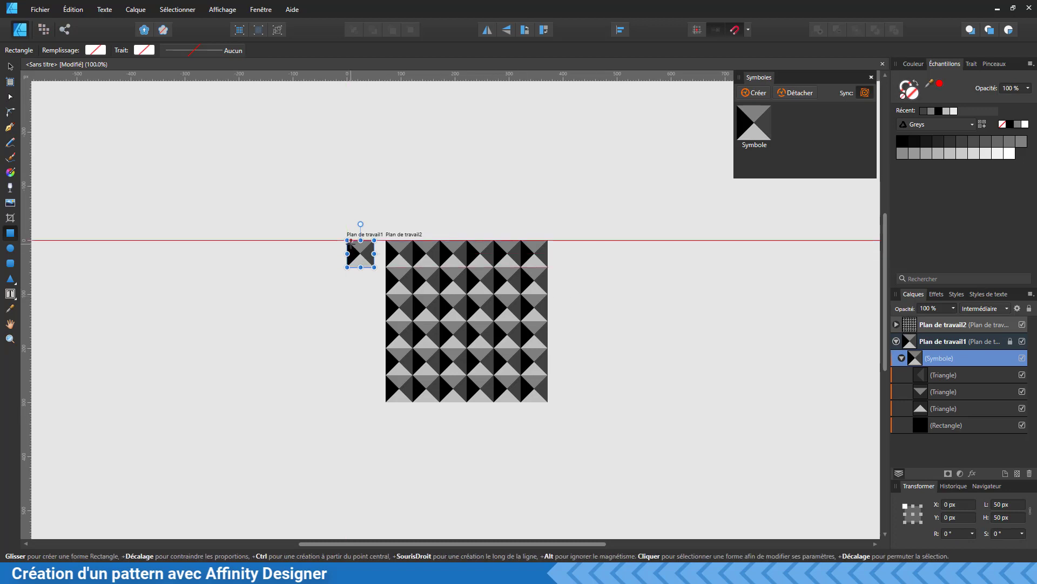
pyautogui.moveTo(351, 241)
pyautogui.mouseDown()
pyautogui.moveTo(372, 268)
pyautogui.moveTo(377, 252)
pyautogui.moveTo(361, 268)
pyautogui.moveTo(347, 253)
pyautogui.moveTo(360, 239)
pyautogui.mouseUp()
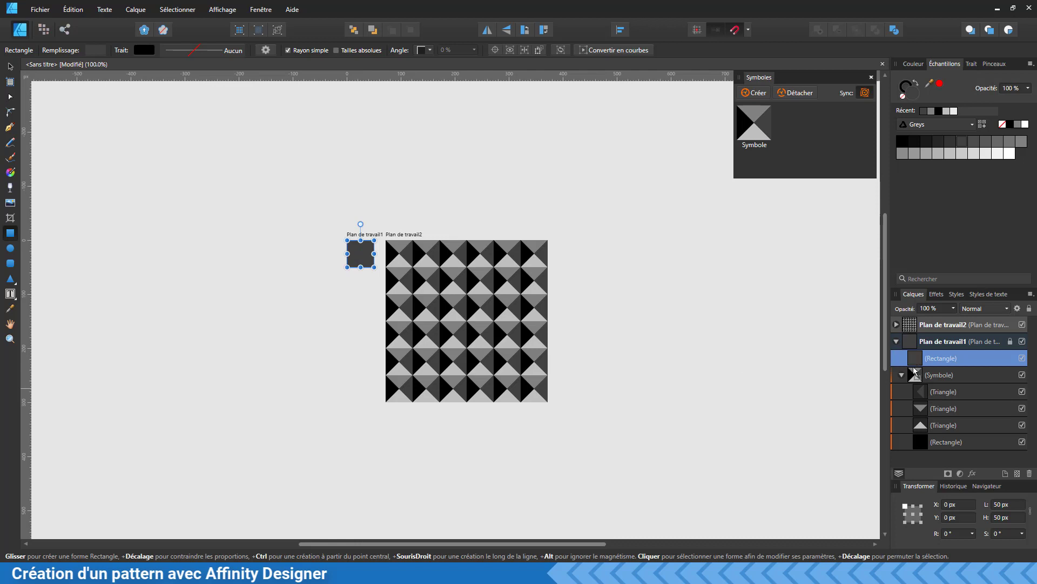
# - Move the new rectangle inside the symbol, above its triangles, and set its opacity to 80 %
pyautogui.hotkey('ctrl', 'shift', '[')
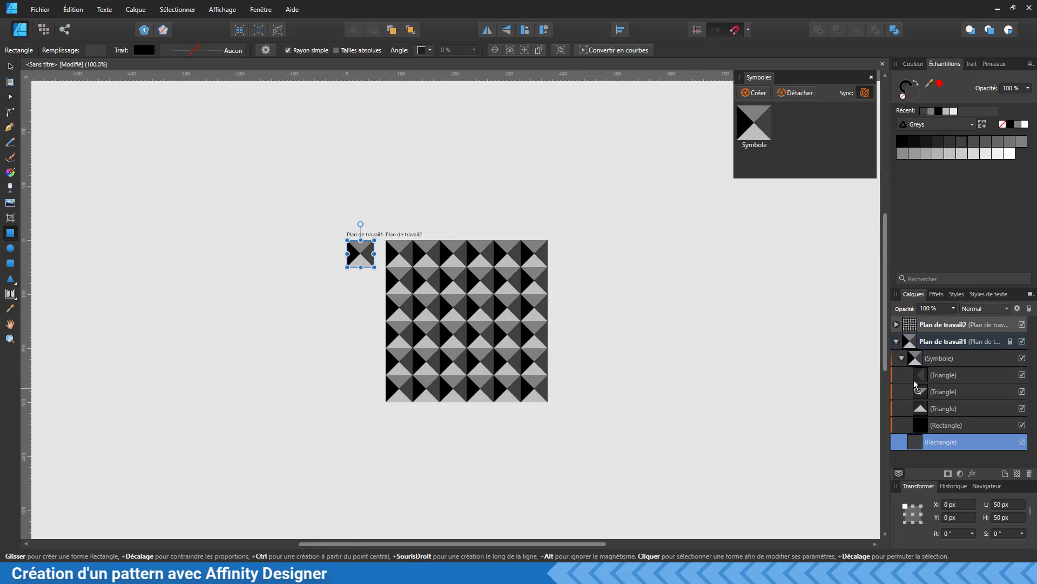
pyautogui.moveTo(921, 446); pyautogui.dragTo(926, 372)
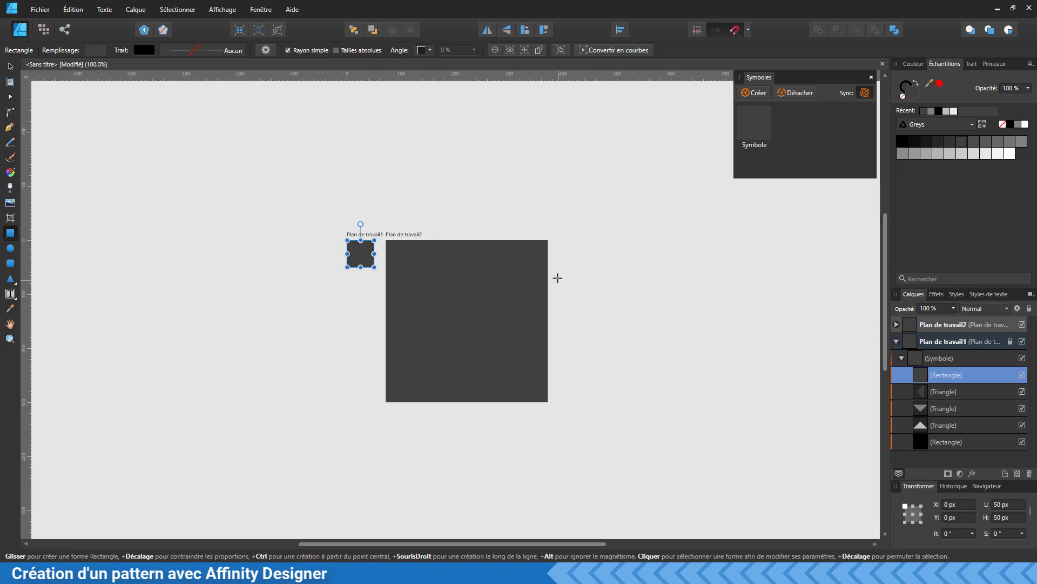
pyautogui.click(954, 308)
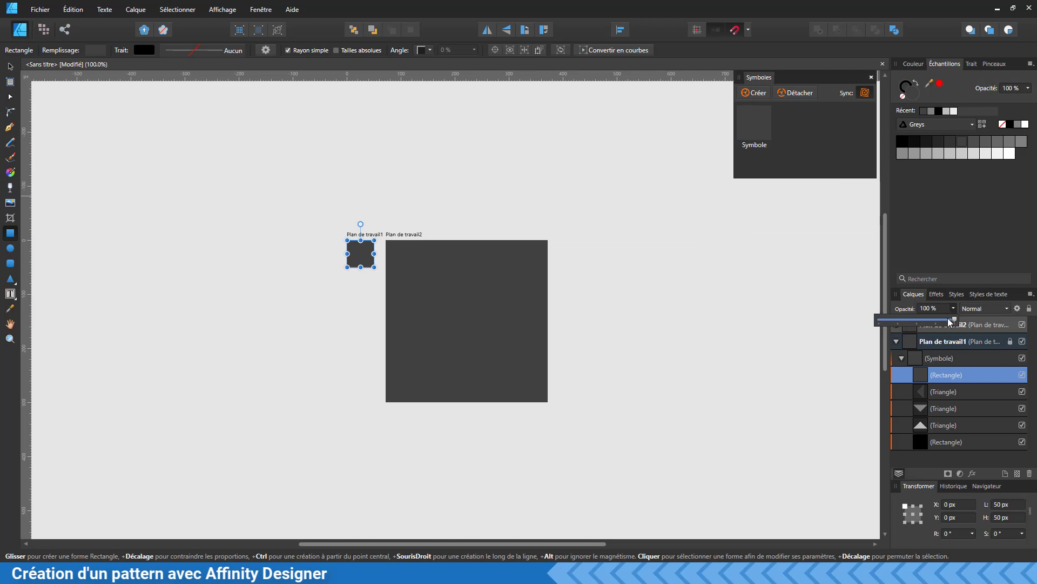
pyautogui.moveTo(952, 320); pyautogui.dragTo(940, 318)
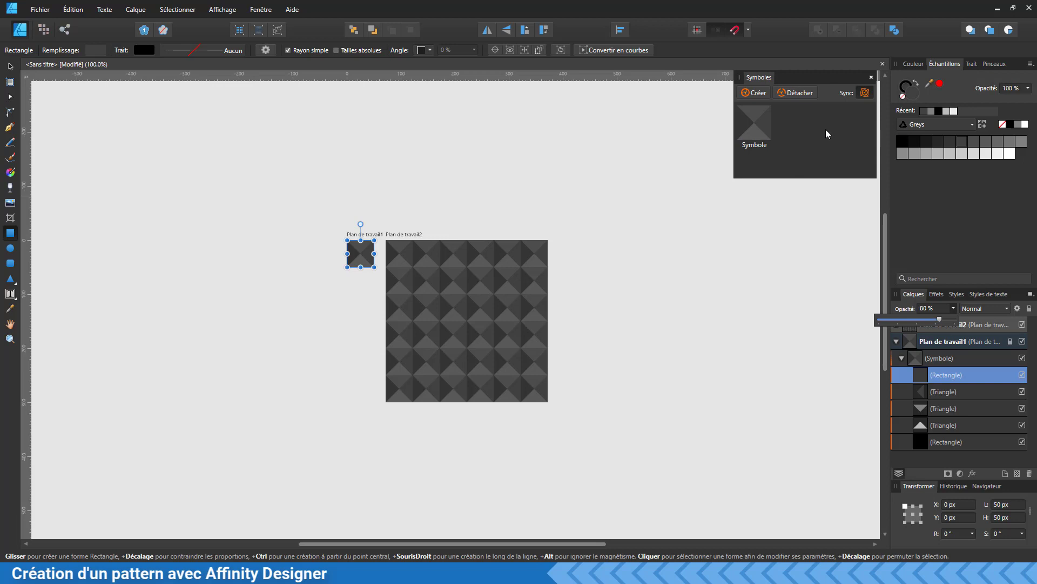
# - Change the fill of the symbol's overlay rectangle to turquoise, hex 39DDB6
pyautogui.doubleClick(916, 94)
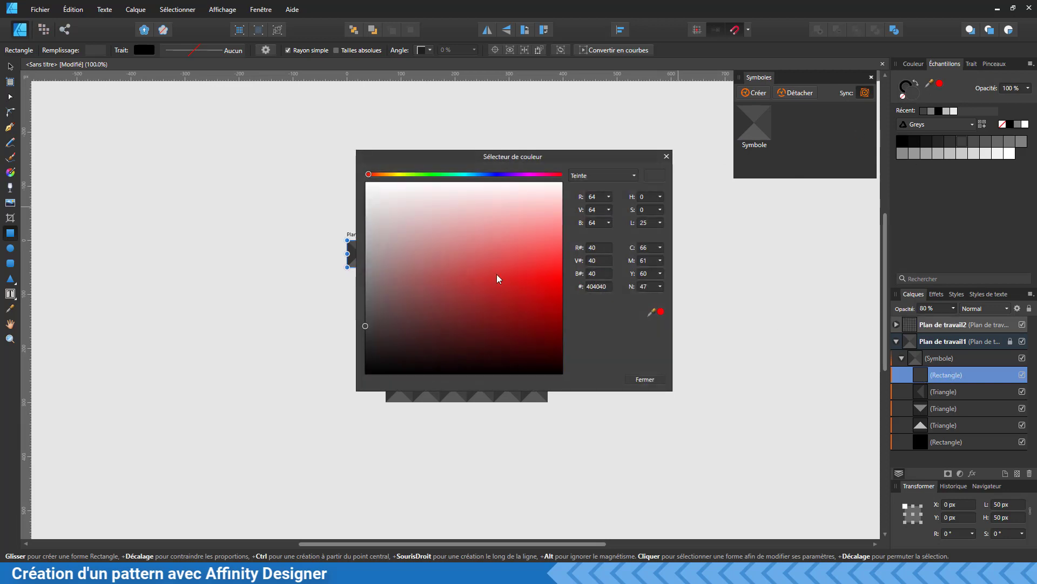
pyautogui.moveTo(462, 162); pyautogui.dragTo(678, 225)
pyautogui.moveTo(678, 323)
pyautogui.mouseDown()
pyautogui.moveTo(711, 342)
pyautogui.moveTo(690, 335)
pyautogui.mouseUp()
pyautogui.moveTo(704, 237); pyautogui.dragTo(673, 239)
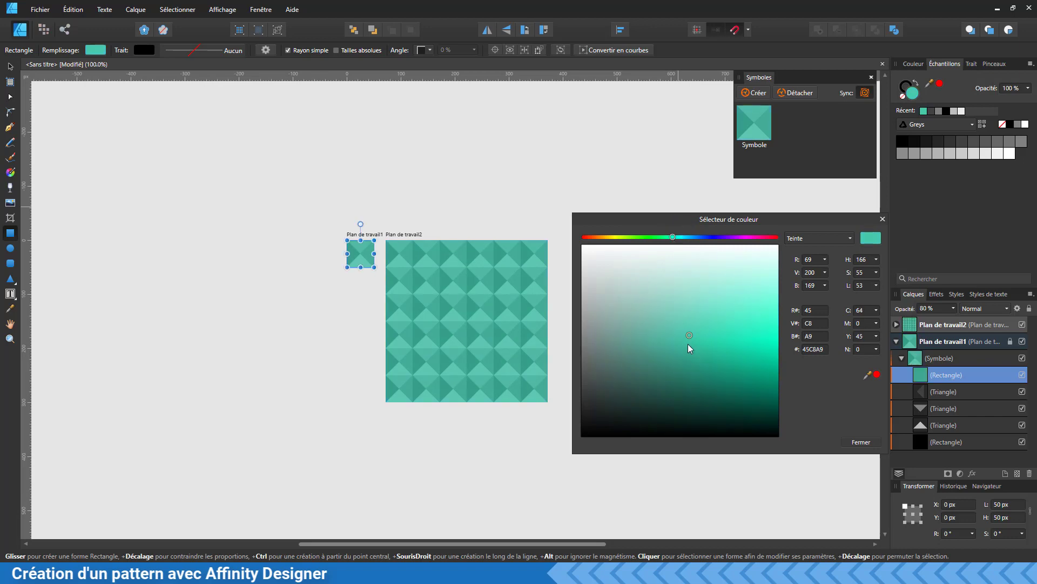
pyautogui.moveTo(688, 344); pyautogui.dragTo(722, 332)
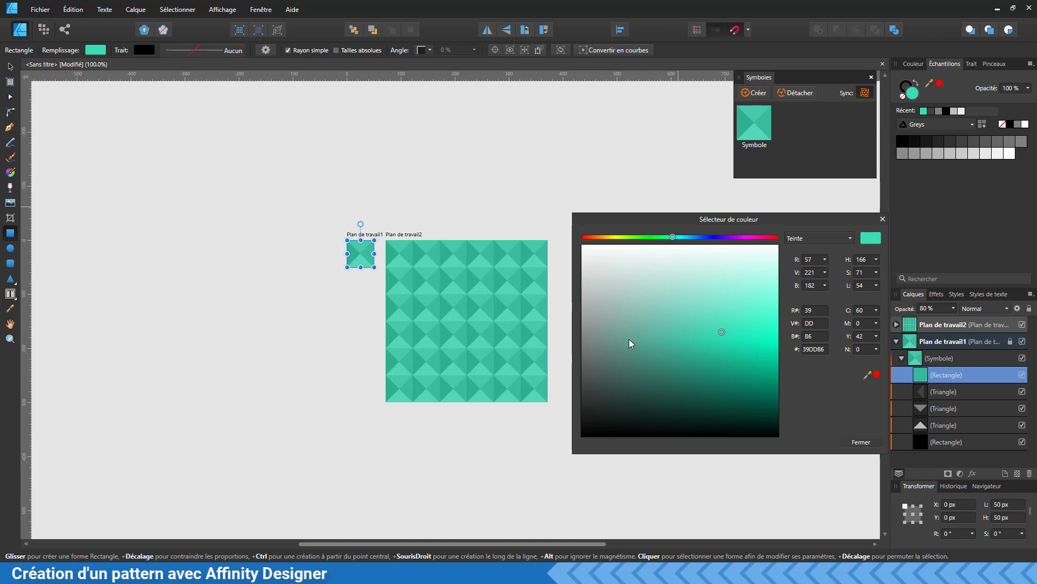
pyautogui.moveTo(738, 220); pyautogui.dragTo(725, 214)
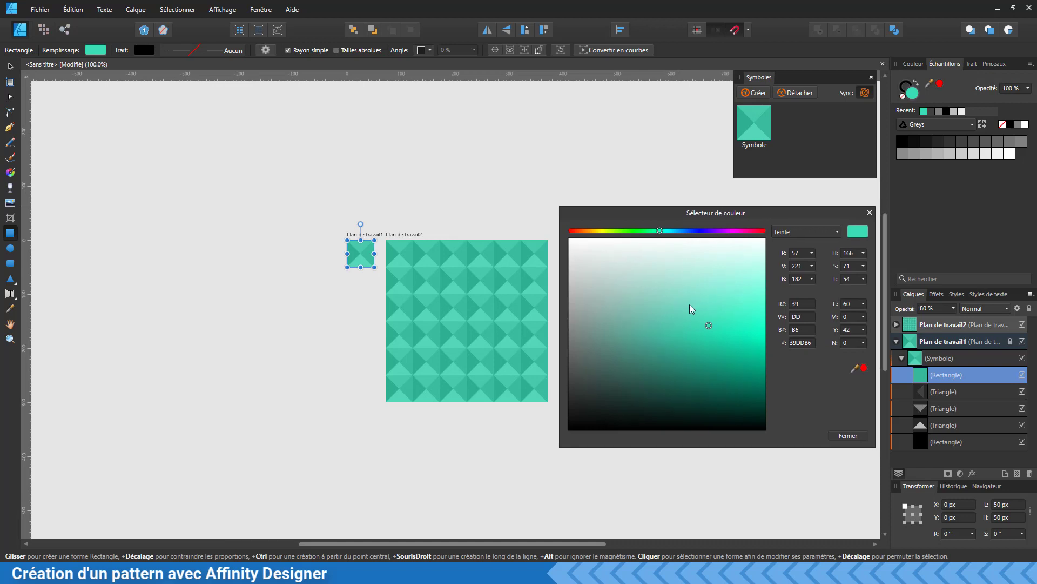
pyautogui.click(848, 436)
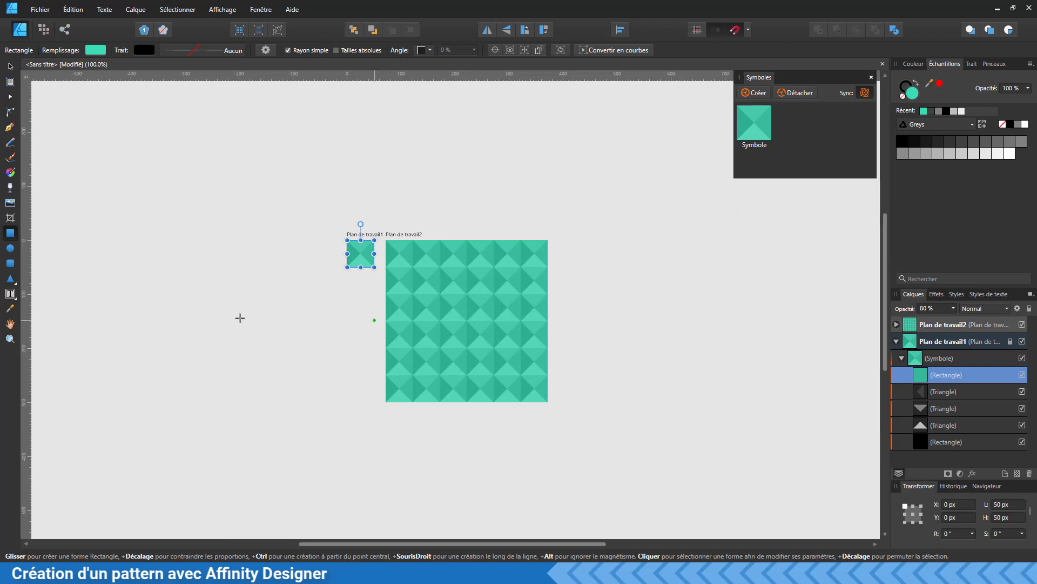
pyautogui.click(15, 342)
pyautogui.click(425, 314)
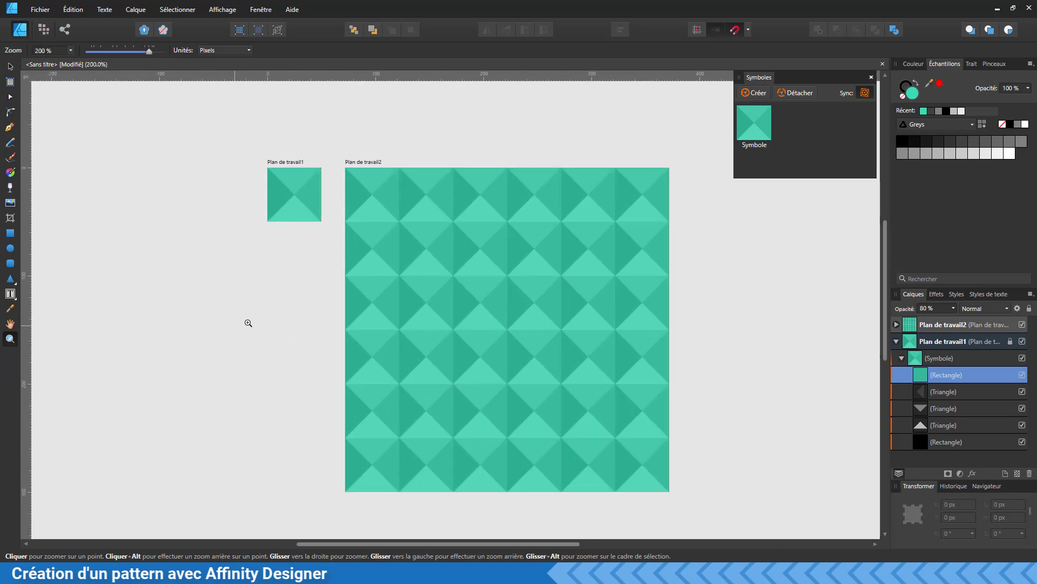